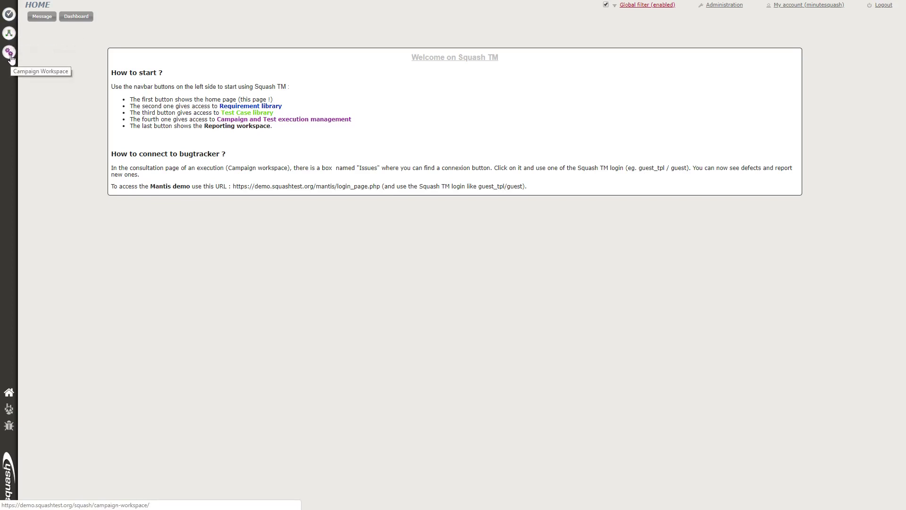
Look through the list of displayed projects, then close it.
{"action": "left_click", "coordinate": [632, 6]}
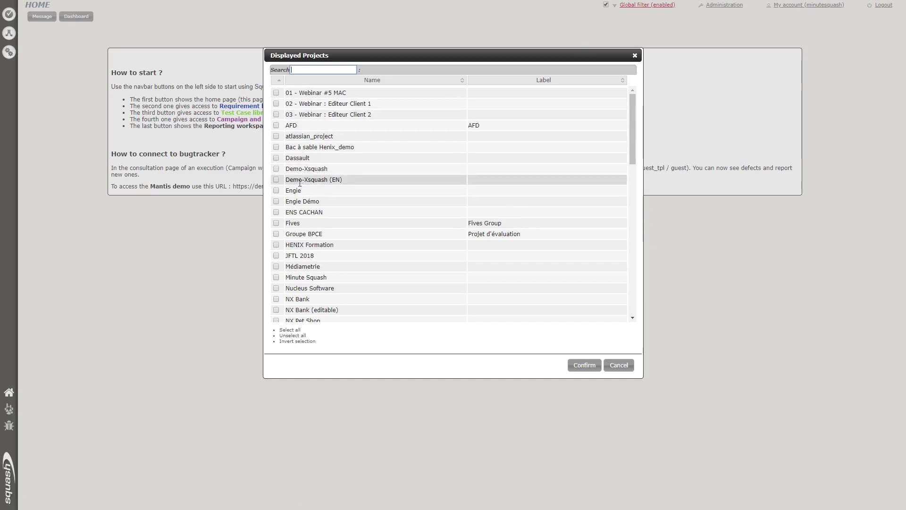
{"action": "scroll", "coordinate": [311, 198], "scroll_direction": "down", "scroll_amount": 3}
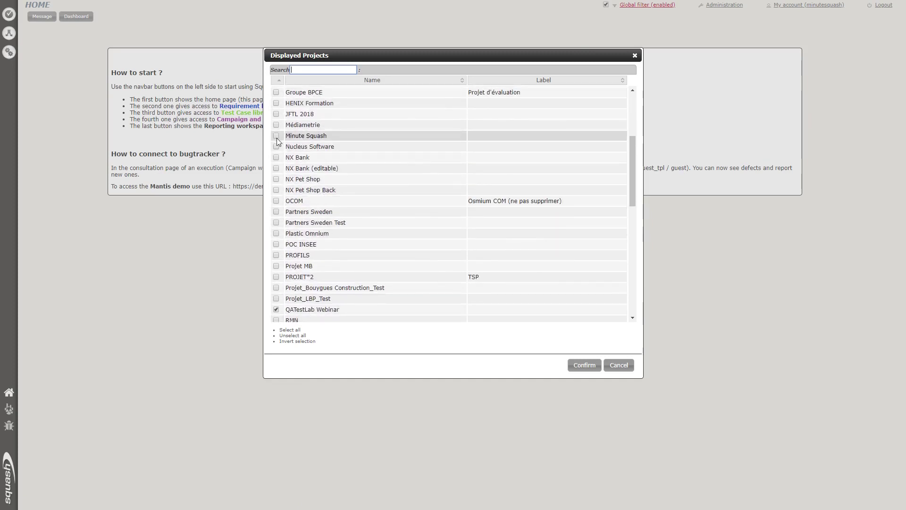
{"action": "left_click", "coordinate": [634, 57]}
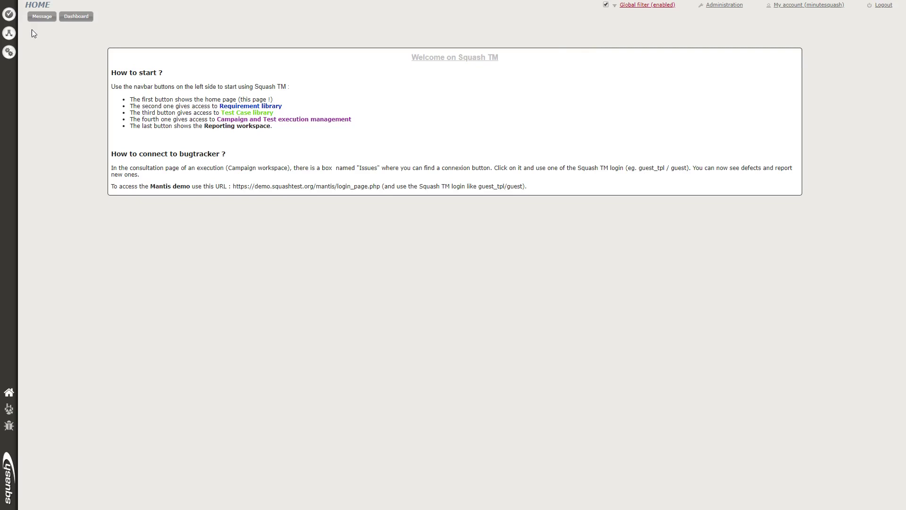
In Requirements, drill down QATestLab Webinar > NXB 1.0 > Major feature > 01_Access to 01.01 - Authorisation.
{"action": "left_click", "coordinate": [11, 18]}
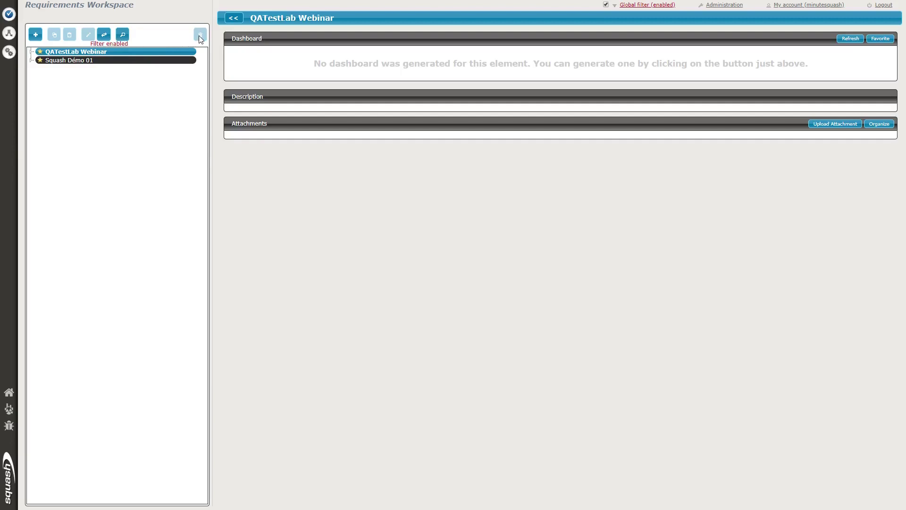
{"action": "left_click", "coordinate": [161, 53], "text": "ctrl"}
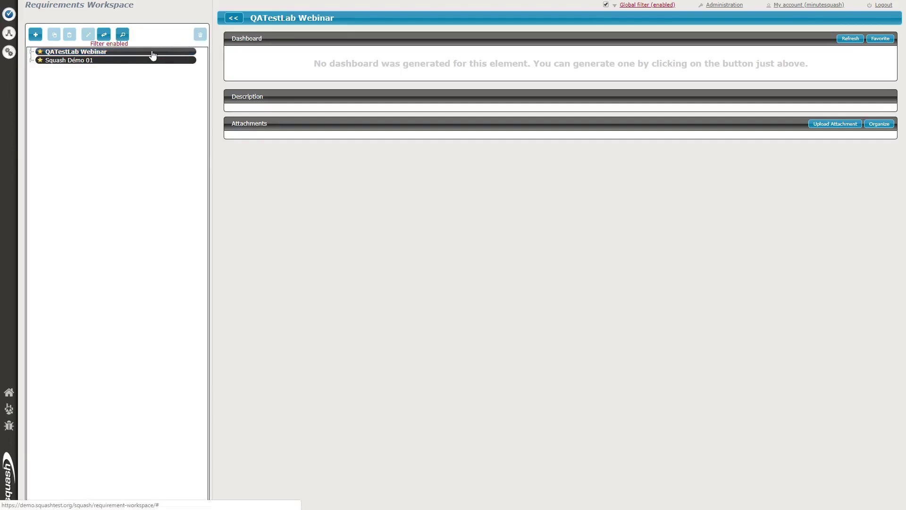
{"action": "left_click", "coordinate": [150, 53]}
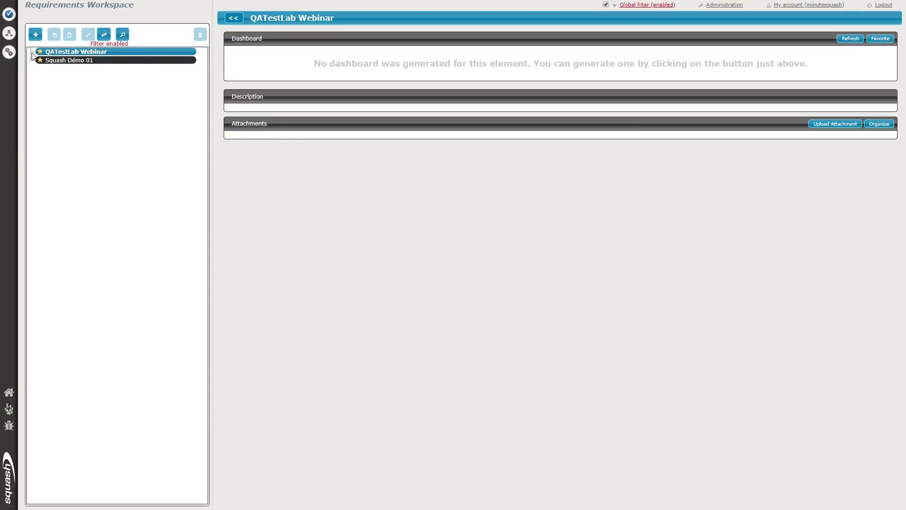
{"action": "left_click", "coordinate": [32, 53]}
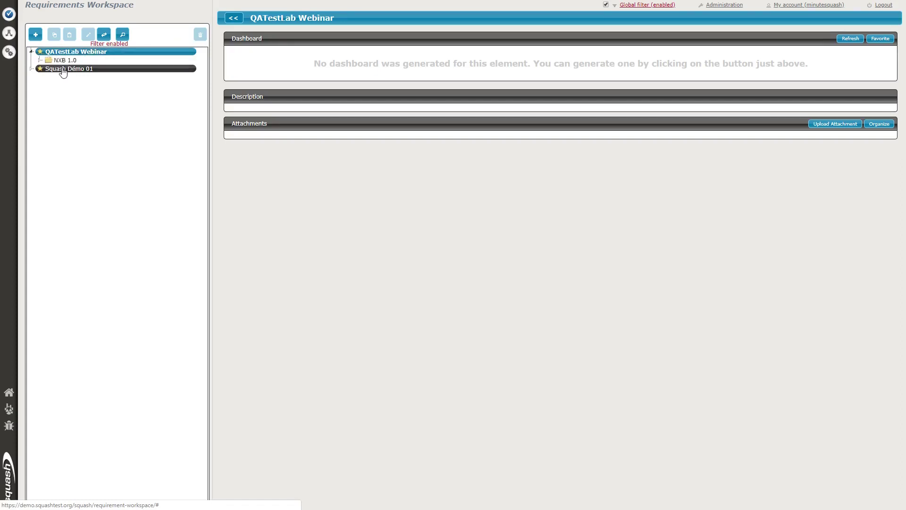
{"action": "left_click", "coordinate": [41, 60]}
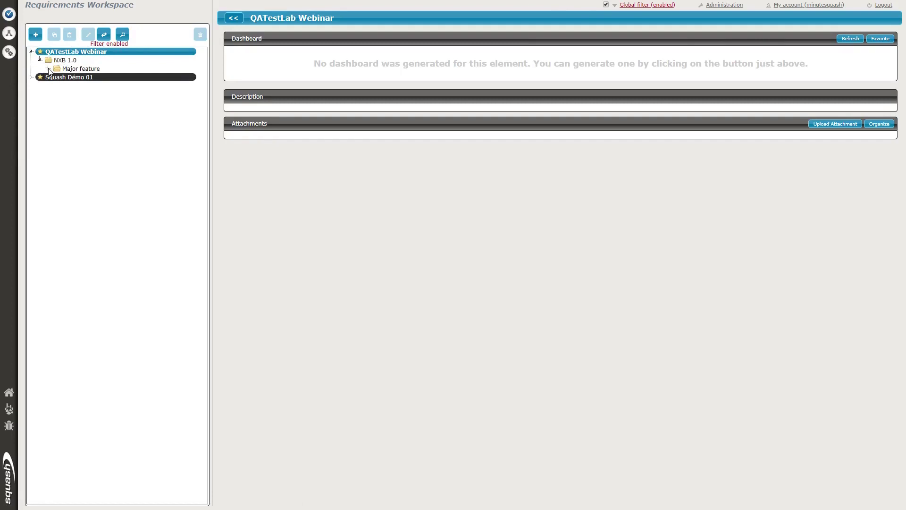
{"action": "left_click", "coordinate": [48, 69]}
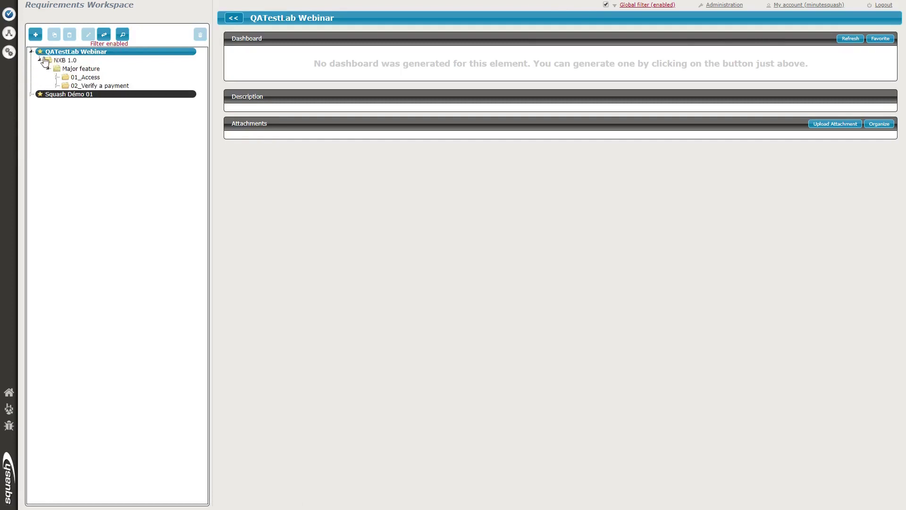
{"action": "left_click", "coordinate": [57, 77]}
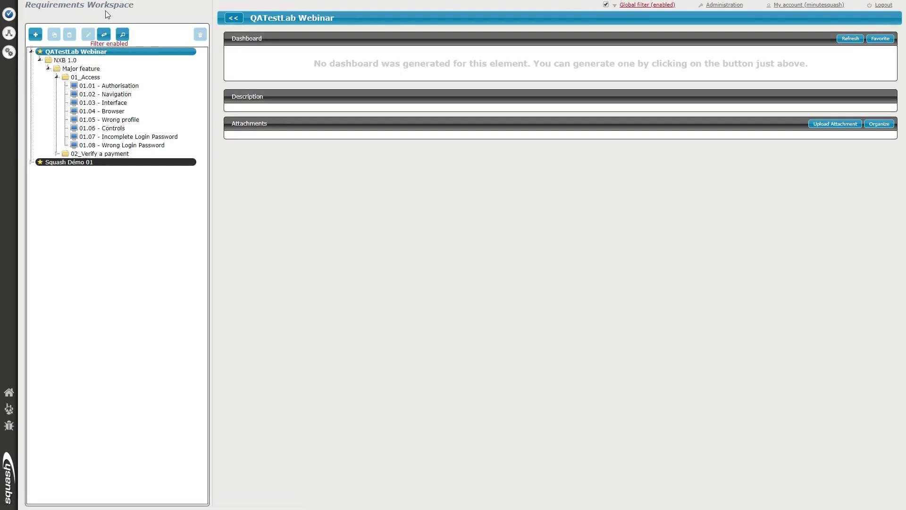
{"action": "left_click", "coordinate": [96, 87]}
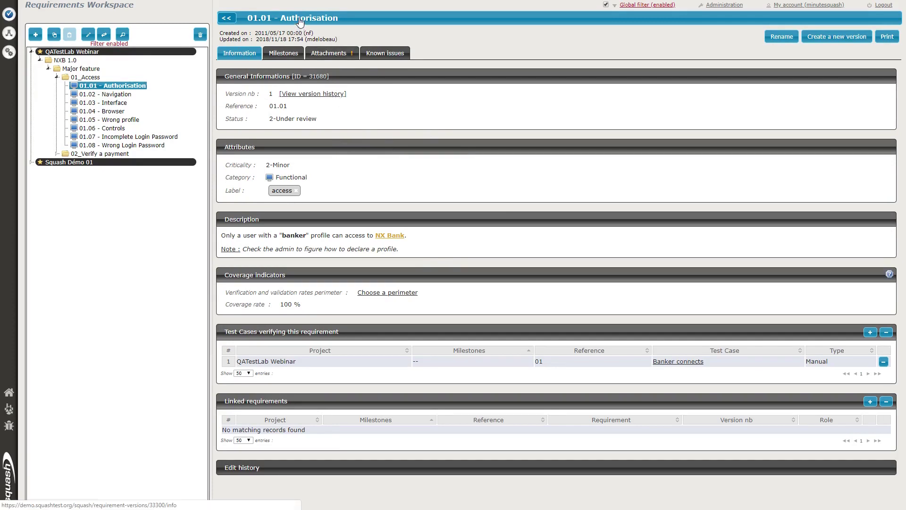
Open the reference and status editors of 01.01 - Authorisation and close them unchanged.
{"action": "left_click", "coordinate": [279, 106]}
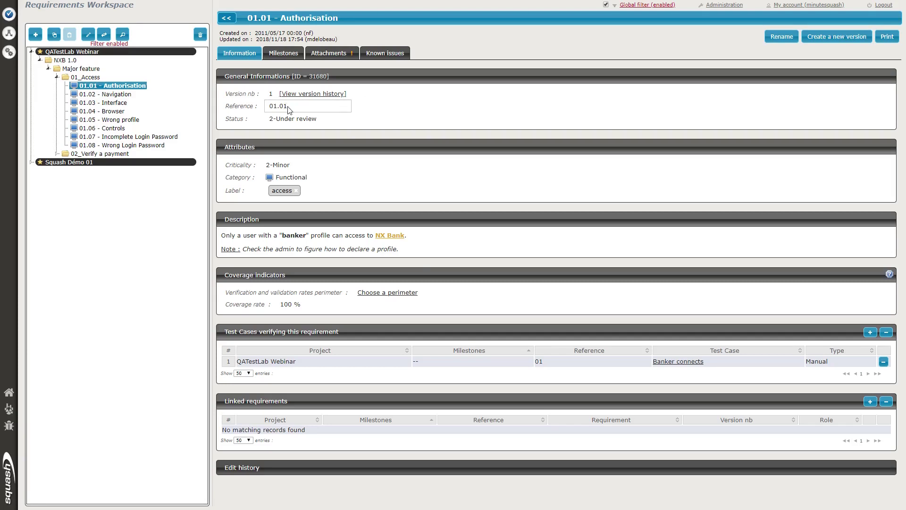
{"action": "left_click", "coordinate": [285, 119]}
{"action": "left_click", "coordinate": [286, 118]}
{"action": "left_click", "coordinate": [295, 119]}
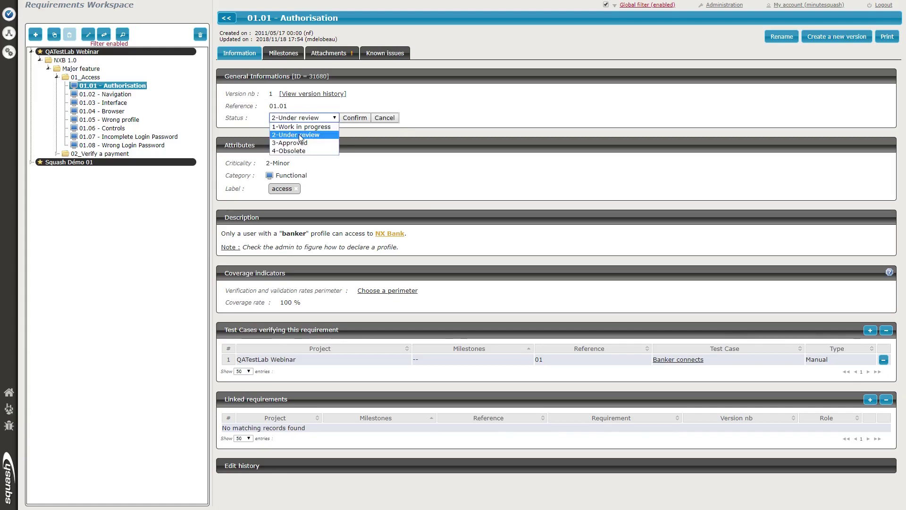
{"action": "left_click", "coordinate": [381, 118]}
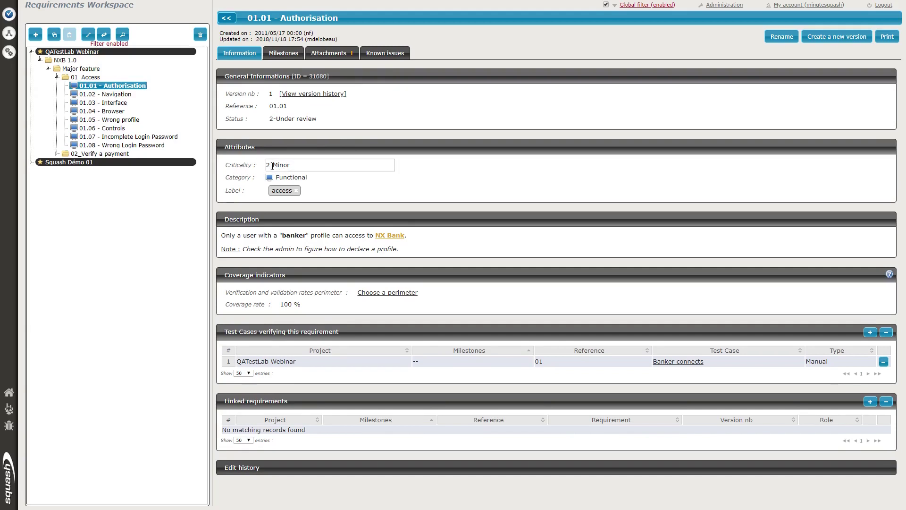
Show the available criticality levels, then abandon the criticality change.
{"action": "left_click", "coordinate": [282, 164]}
{"action": "left_click", "coordinate": [293, 164]}
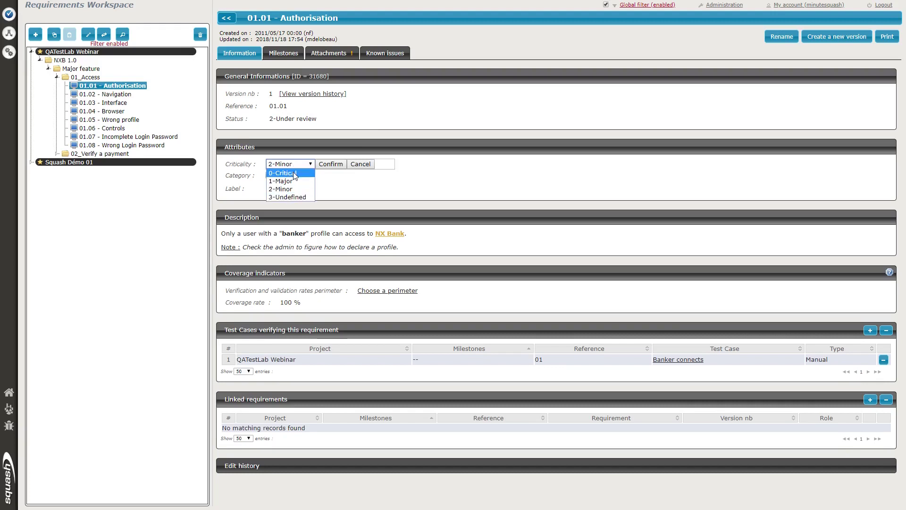
{"action": "key", "text": "Escape"}
{"action": "key", "text": "Escape"}
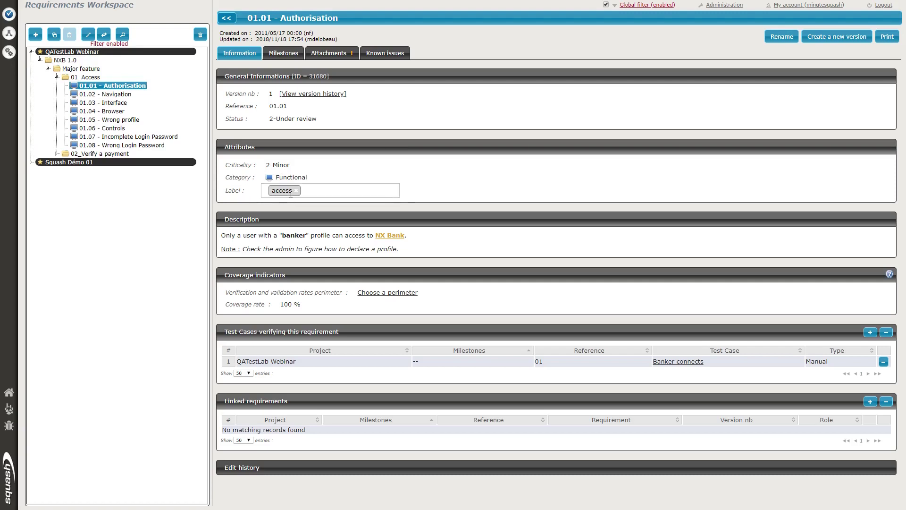
{"action": "mouse_move", "coordinate": [293, 196]}
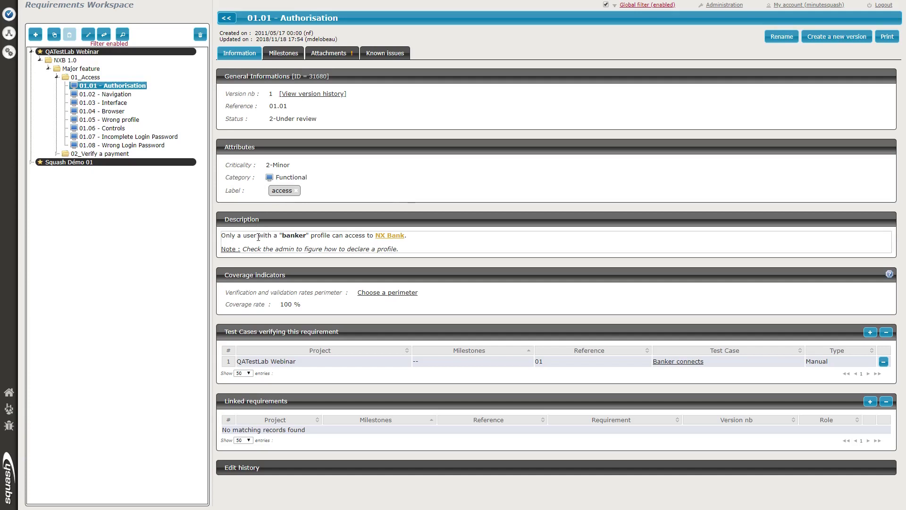
Discard the description and criticality edits, then show the attachments listing squashTM.JPG (0.09 Mb).
{"action": "left_click", "coordinate": [258, 236]}
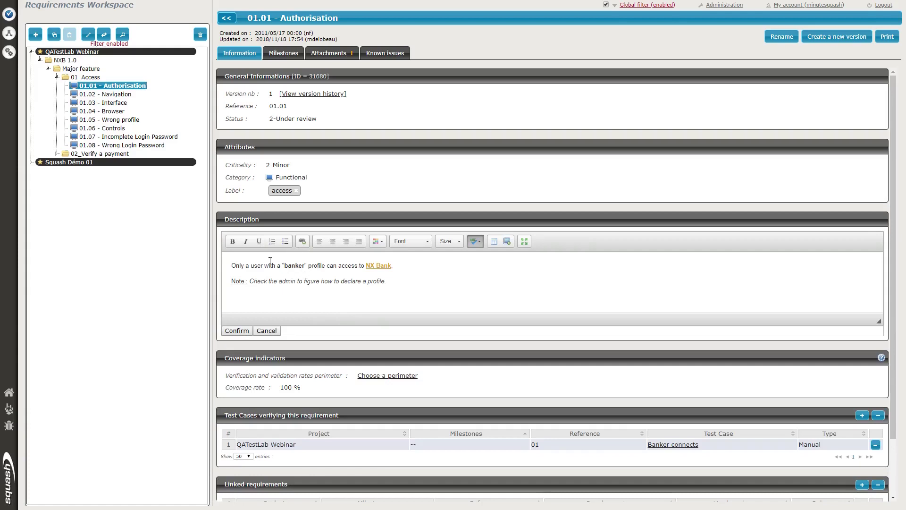
{"action": "left_click", "coordinate": [285, 165]}
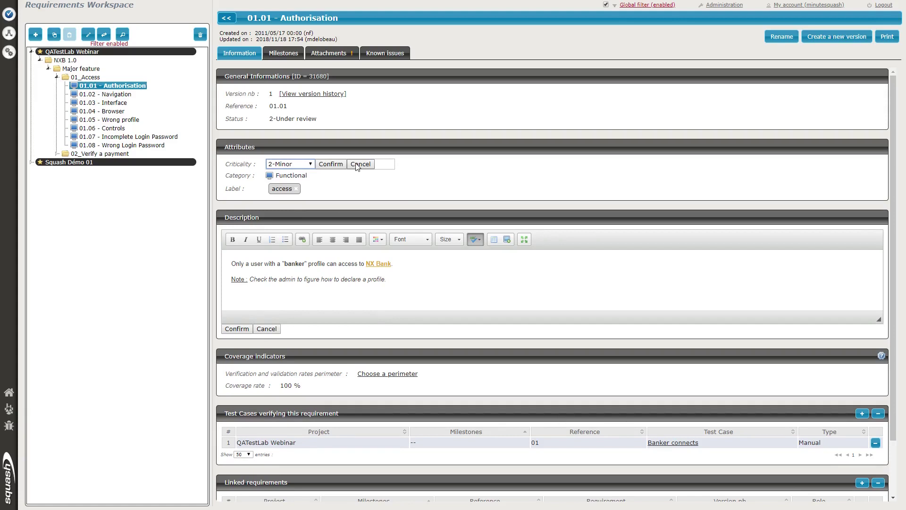
{"action": "left_click", "coordinate": [357, 165]}
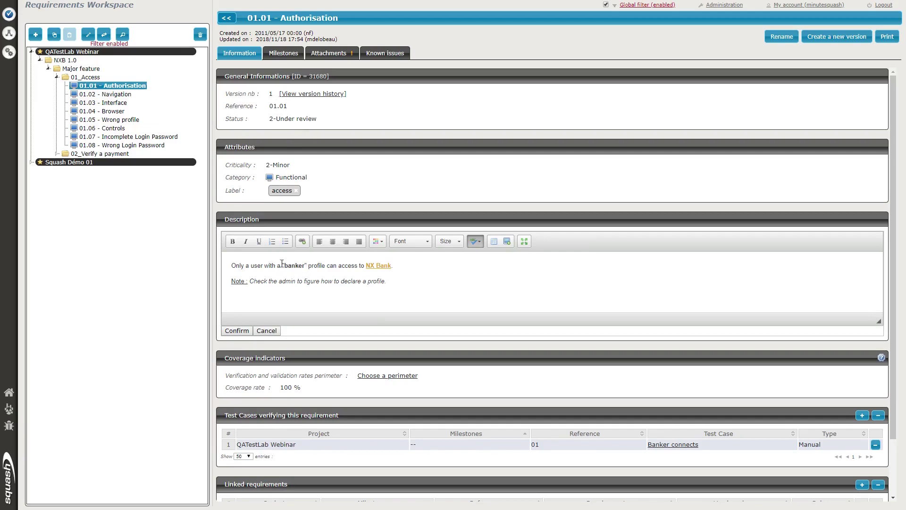
{"action": "left_click_drag", "start_coordinate": [287, 267], "coordinate": [299, 267]}
{"action": "left_click", "coordinate": [260, 330]}
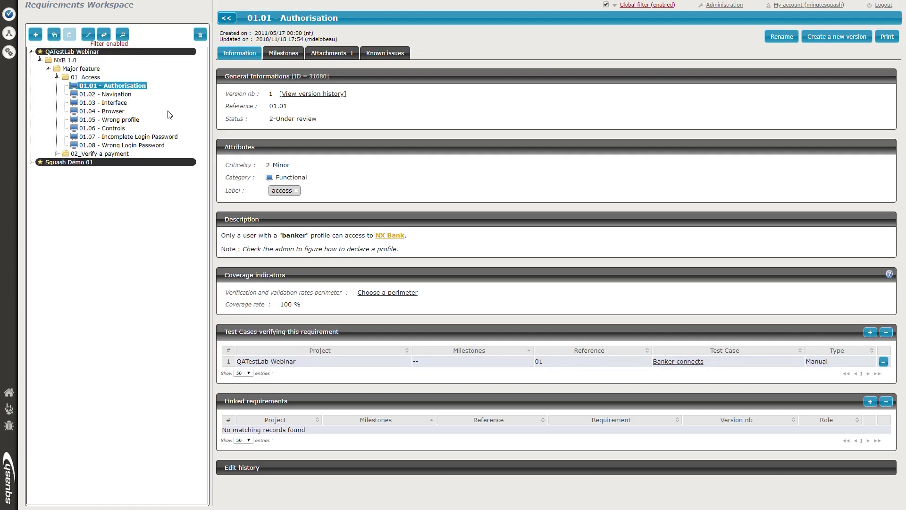
{"action": "left_click", "coordinate": [339, 54]}
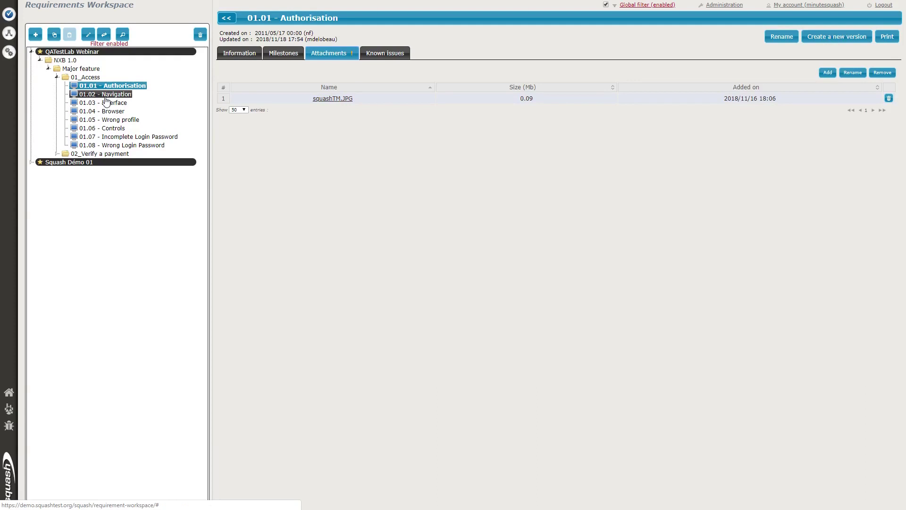
Switch to the Test Cases workspace to see the QATestLab Webinar dashboard charts.
{"action": "left_click", "coordinate": [9, 34]}
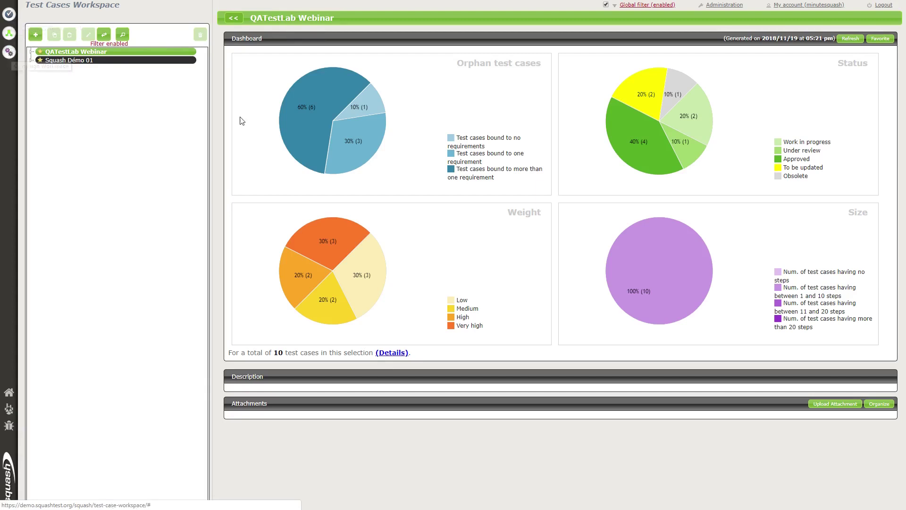
Expand QATestLab Webinar > NXB 1.0 > Major Feature > 01_Access > 01_Nominal case and show 01 - Banker connects' information.
{"action": "double_click", "coordinate": [44, 52]}
{"action": "left_click", "coordinate": [40, 60]}
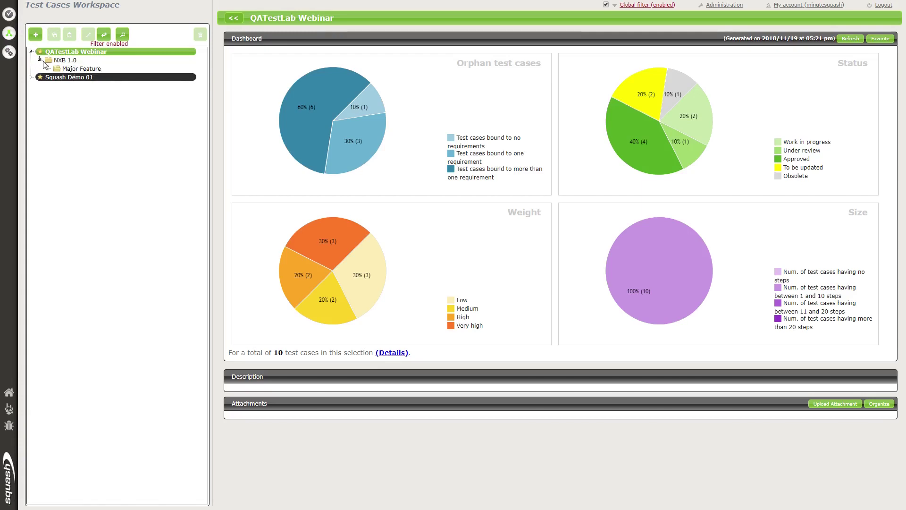
{"action": "left_click", "coordinate": [49, 68]}
{"action": "left_click", "coordinate": [57, 77]}
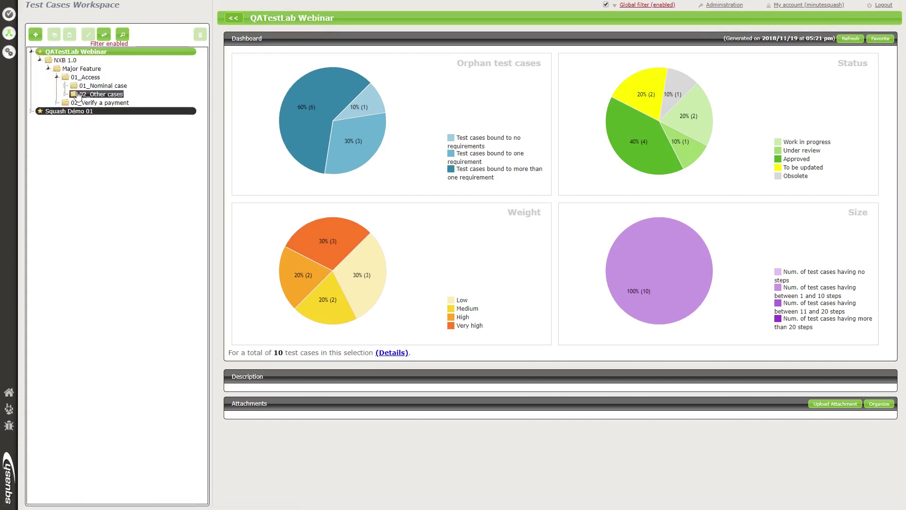
{"action": "left_click", "coordinate": [66, 85]}
{"action": "left_click", "coordinate": [90, 95]}
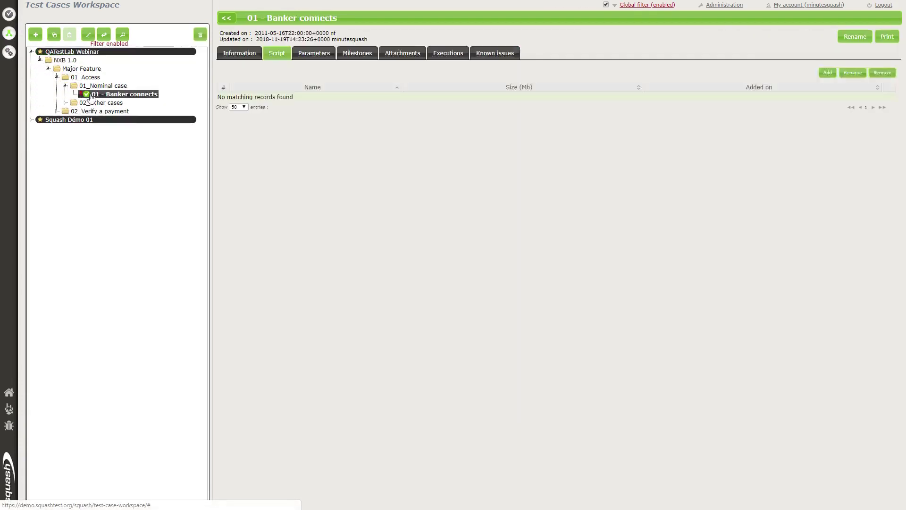
{"action": "left_click", "coordinate": [71, 104]}
{"action": "left_click", "coordinate": [66, 102]}
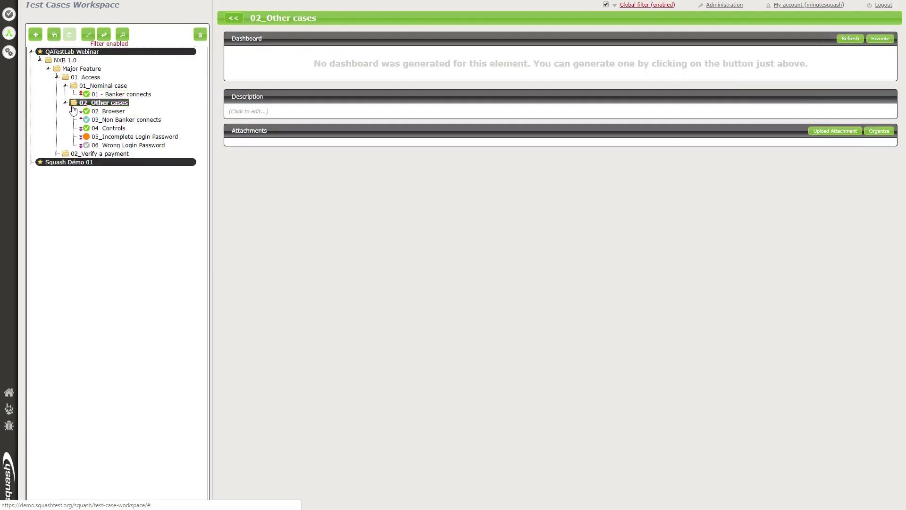
{"action": "left_click", "coordinate": [124, 94]}
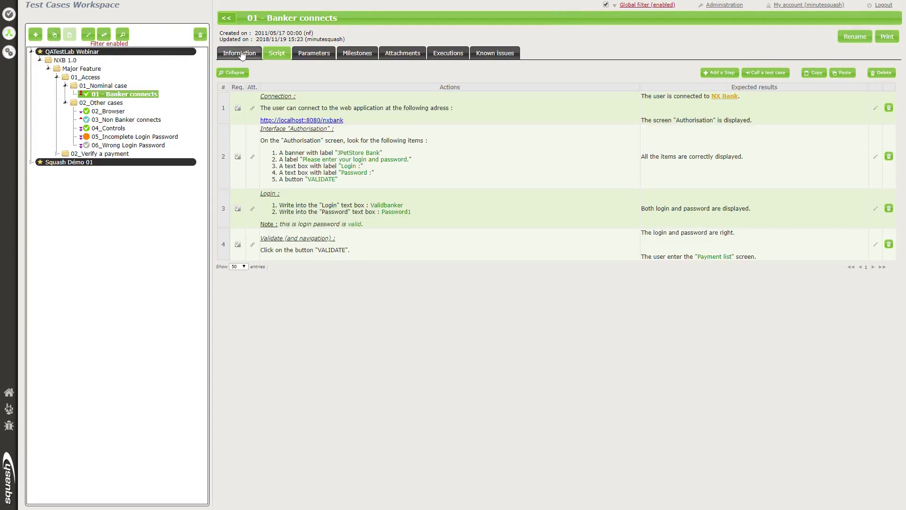
{"action": "left_click", "coordinate": [242, 52]}
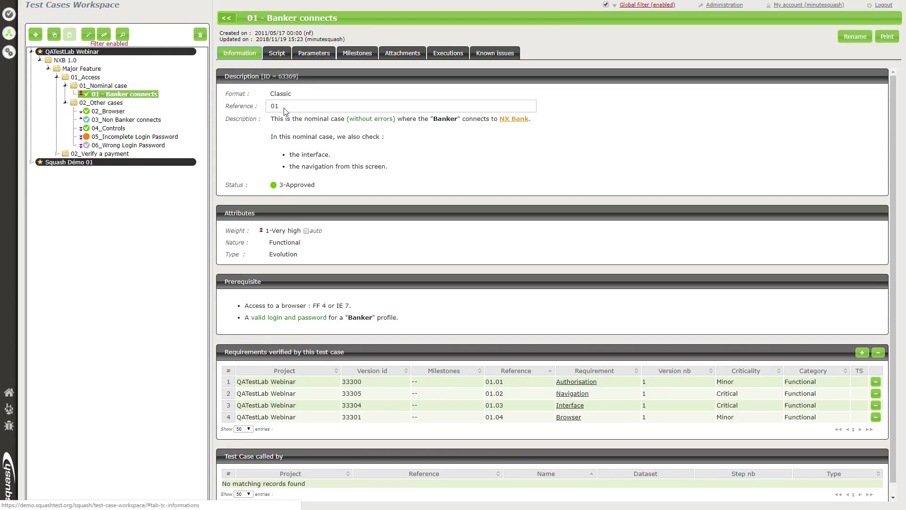
{"action": "left_click", "coordinate": [285, 186]}
{"action": "left_click", "coordinate": [289, 185]}
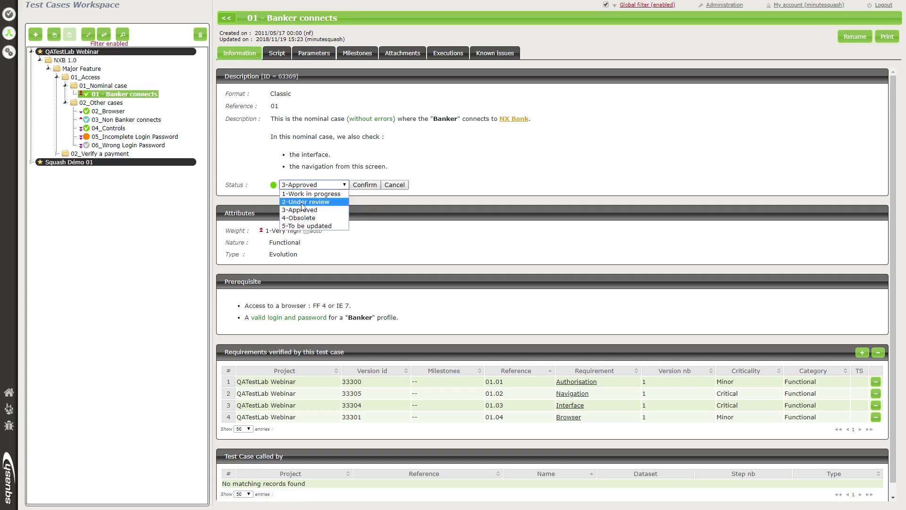
{"action": "left_click", "coordinate": [394, 187]}
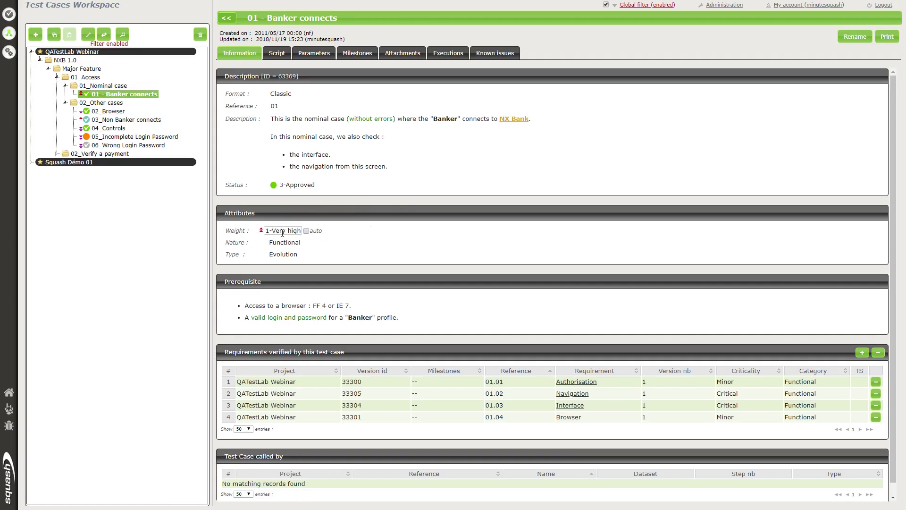
{"action": "left_click", "coordinate": [283, 231]}
{"action": "left_click", "coordinate": [291, 232]}
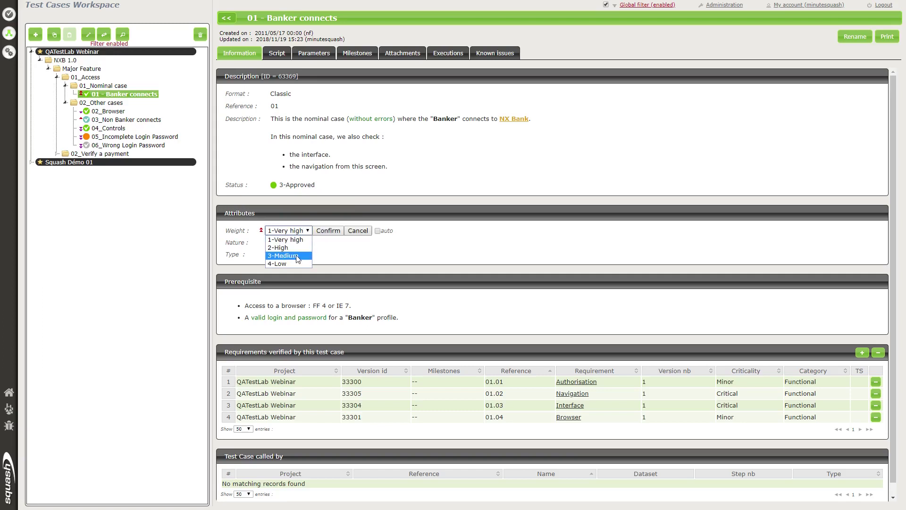
{"action": "left_click", "coordinate": [357, 234]}
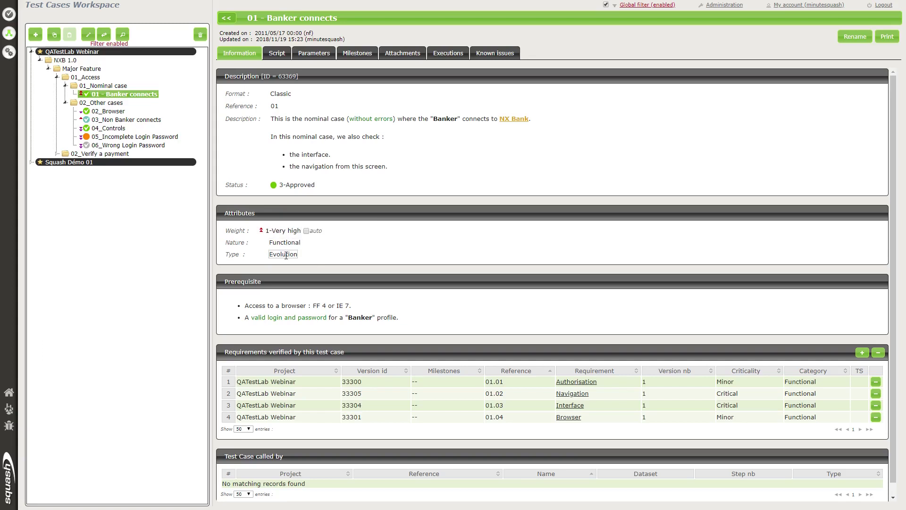
{"action": "left_click", "coordinate": [272, 304]}
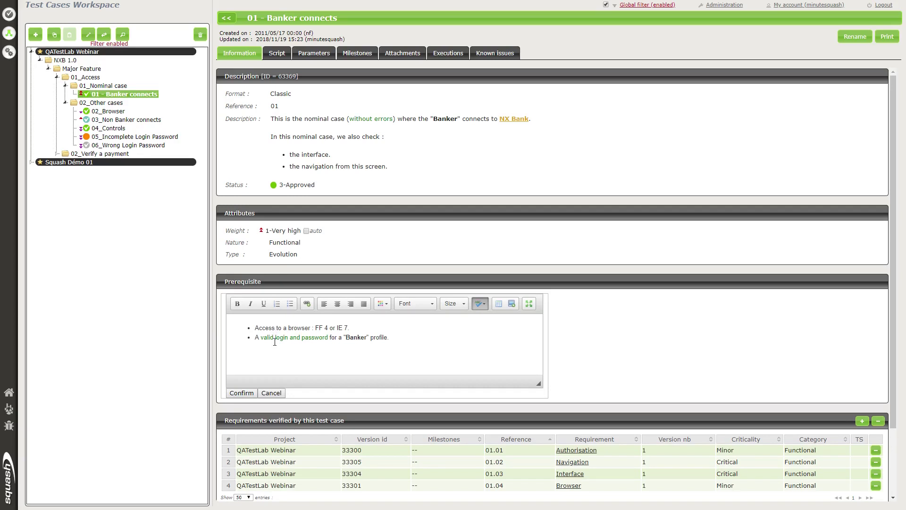
{"action": "left_click", "coordinate": [272, 393]}
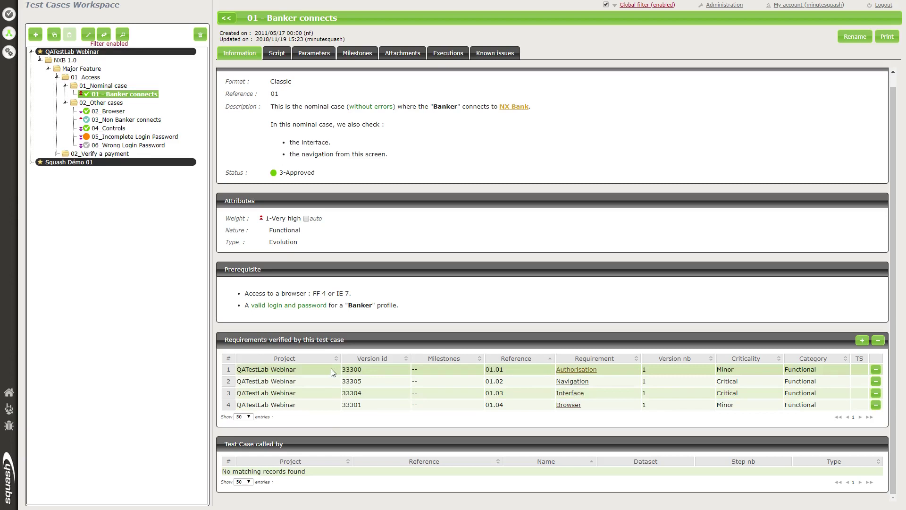
Link 01.05 - Wrong profile to Banker connects, then delete that link and return to the test case.
{"action": "left_click", "coordinate": [862, 340]}
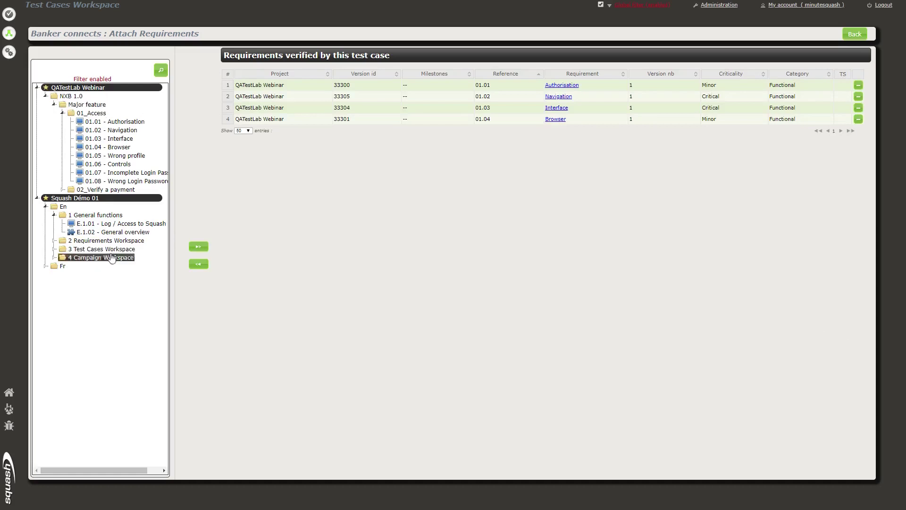
{"action": "left_click", "coordinate": [124, 181]}
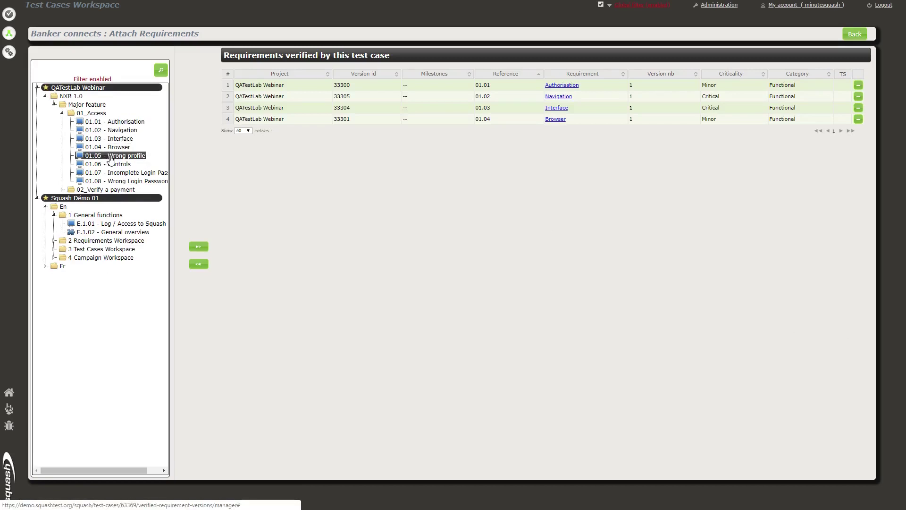
{"action": "left_click_drag", "start_coordinate": [111, 159], "coordinate": [320, 133]}
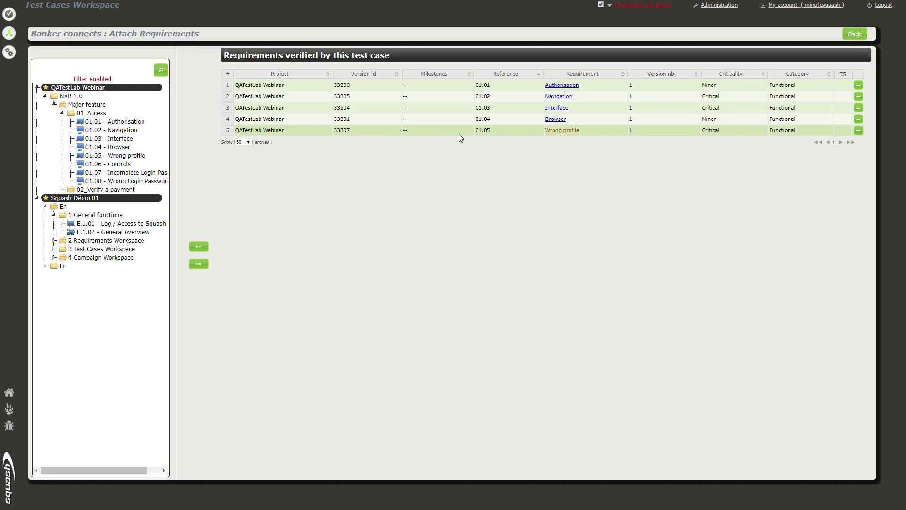
{"action": "left_click", "coordinate": [859, 130]}
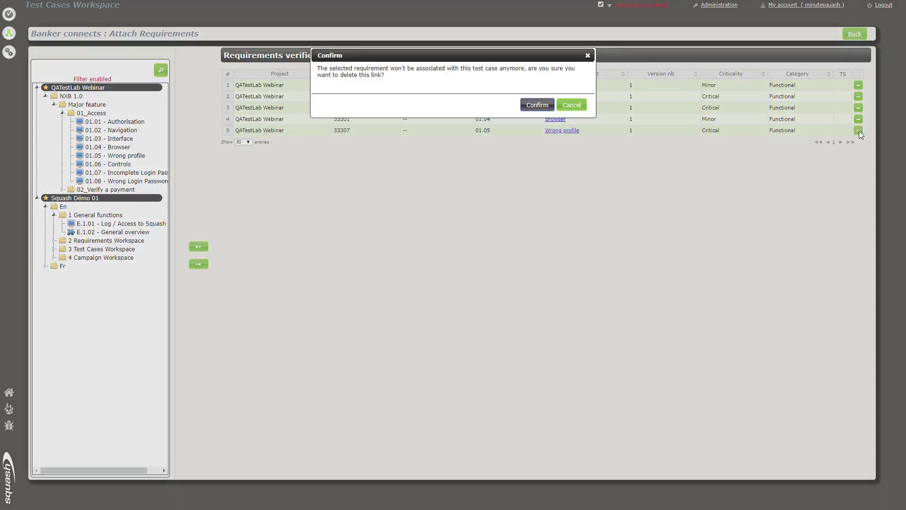
{"action": "left_click", "coordinate": [543, 104]}
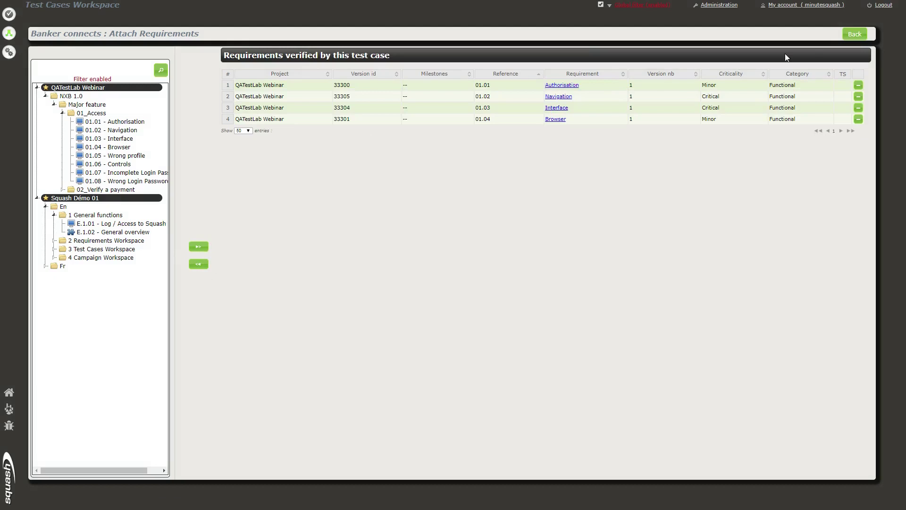
{"action": "left_click", "coordinate": [856, 35]}
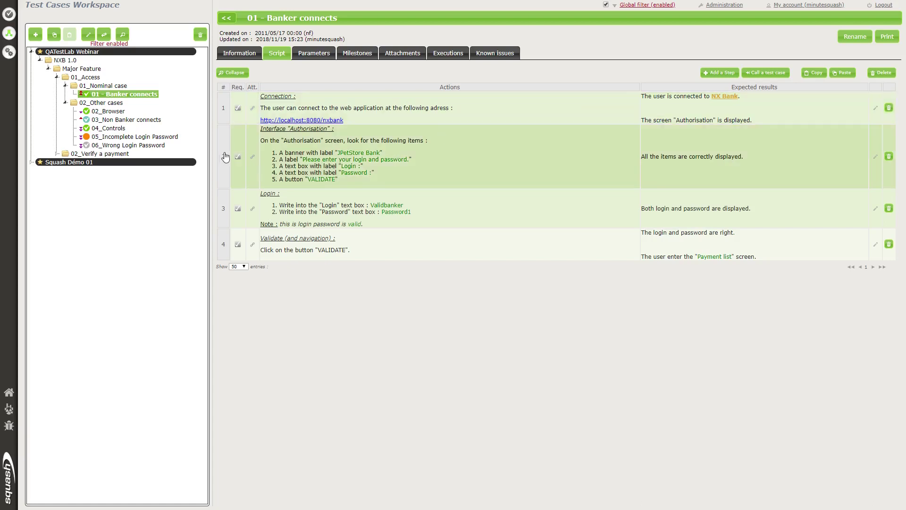
Move step 2 in the Banker connects script, discard step 1 edits, and open 02_Browser.
{"action": "left_click", "coordinate": [224, 158]}
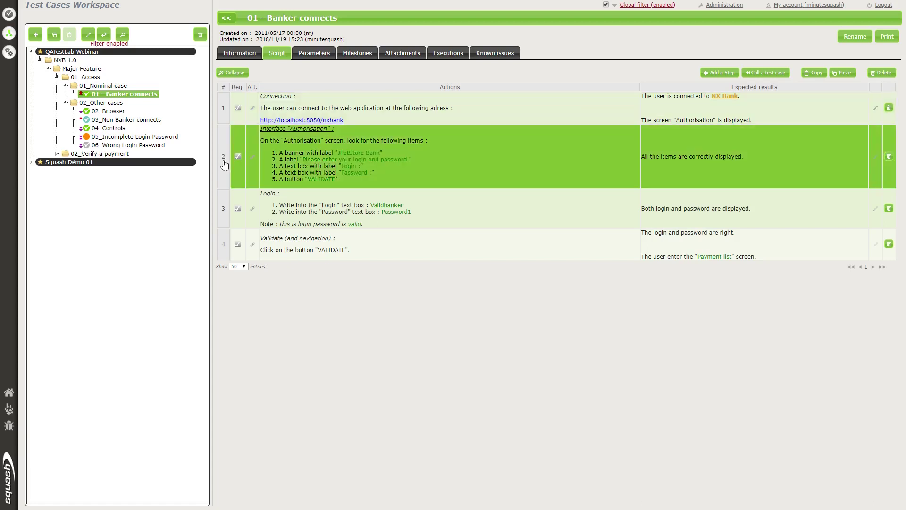
{"action": "left_click_drag", "start_coordinate": [224, 163], "coordinate": [244, 181]}
{"action": "left_click", "coordinate": [395, 103]}
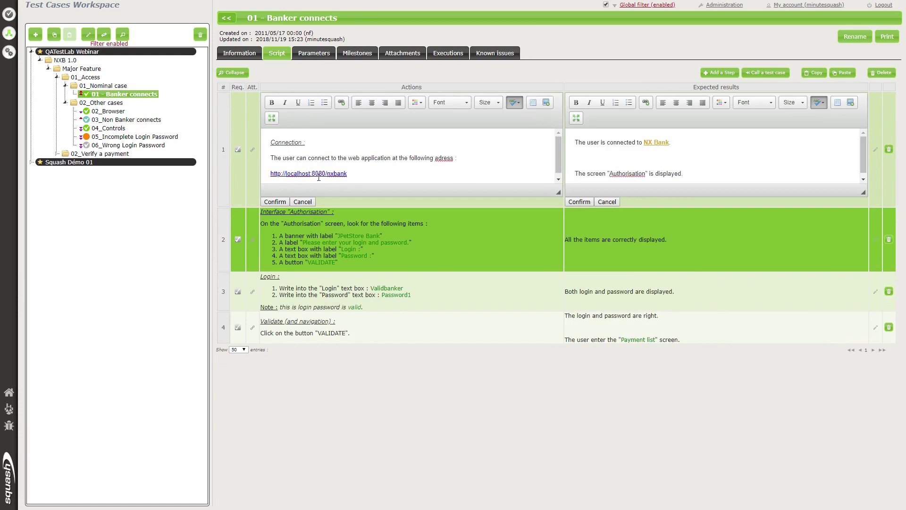
{"action": "left_click", "coordinate": [300, 201]}
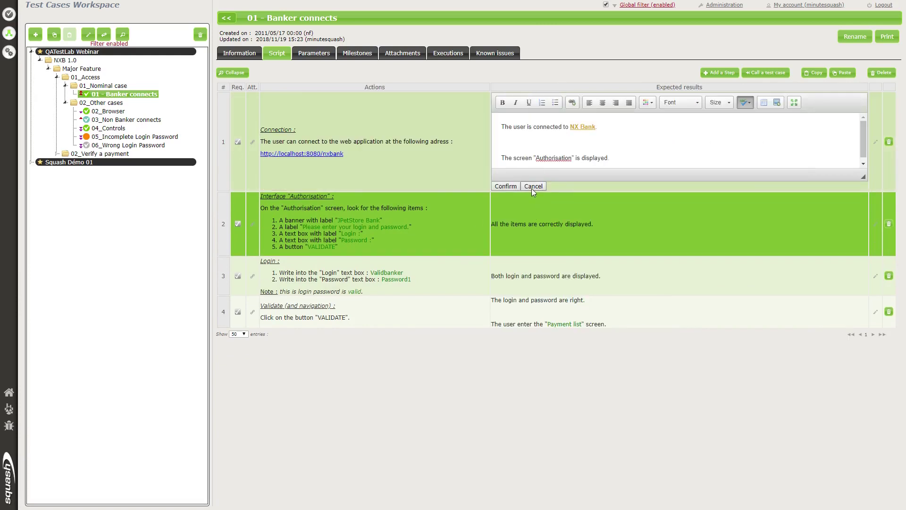
{"action": "left_click", "coordinate": [532, 187]}
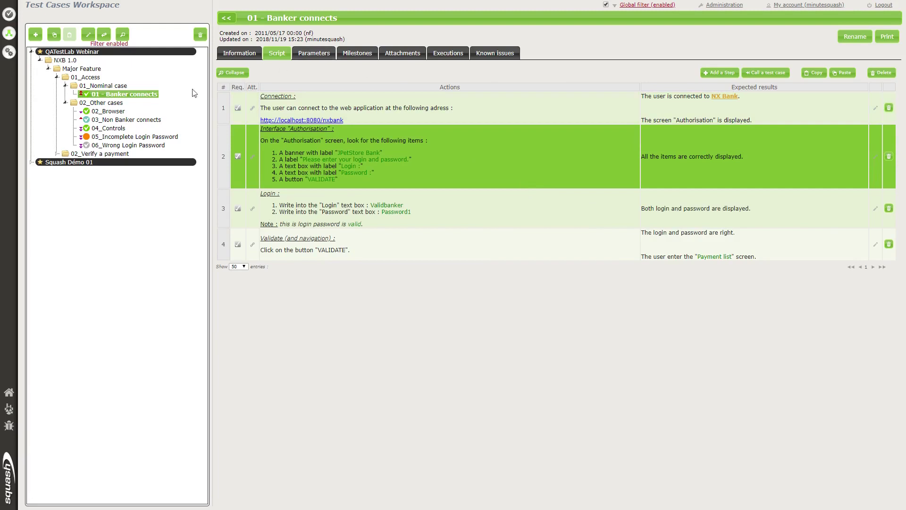
{"action": "left_click", "coordinate": [107, 113]}
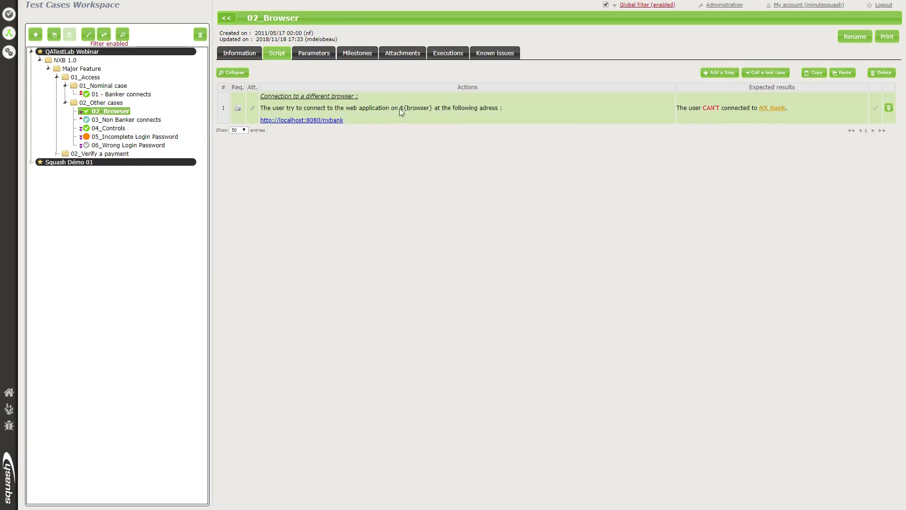
Highlight ${browser} in the step action, then view the browser parameter's Chrome, Firefox and Safari datasets.
{"action": "left_click", "coordinate": [432, 109]}
{"action": "left_click_drag", "start_coordinate": [403, 142], "coordinate": [436, 143]}
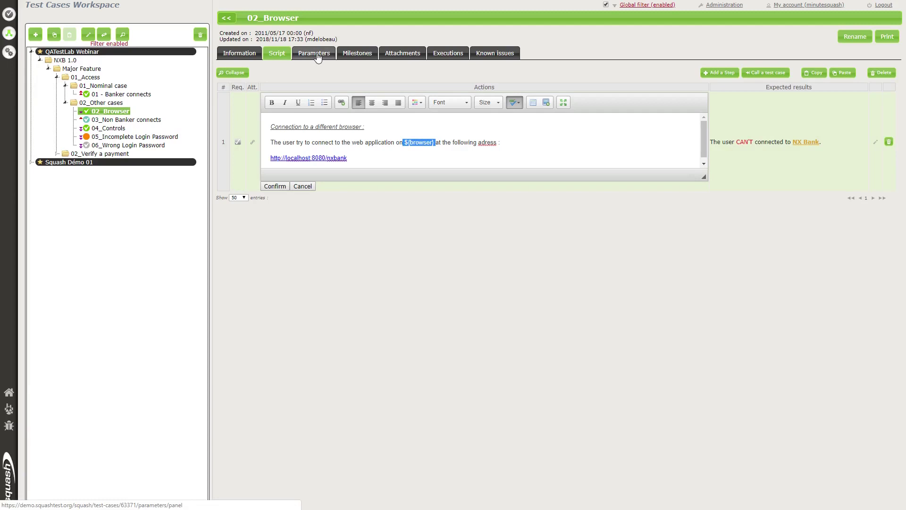
{"action": "left_click", "coordinate": [317, 55]}
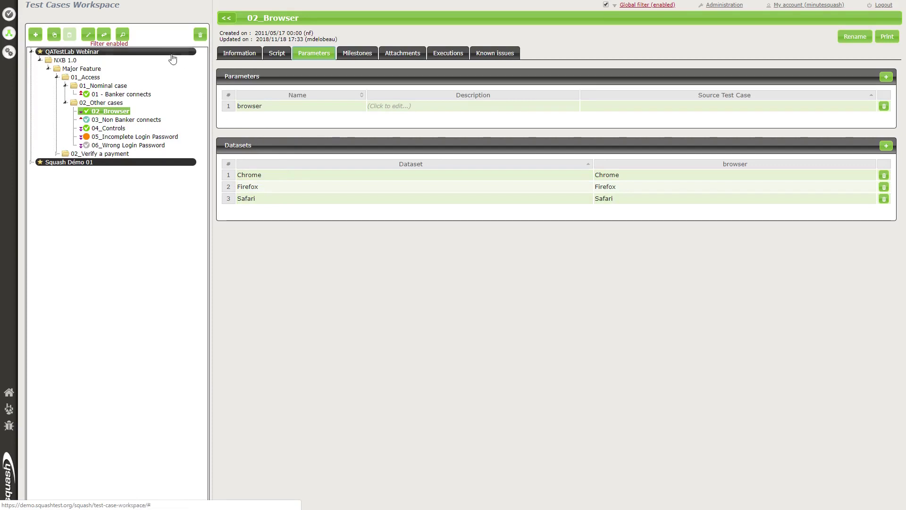
Scroll through the test case search criteria form, then return to 02_Browser's script.
{"action": "left_click", "coordinate": [124, 34]}
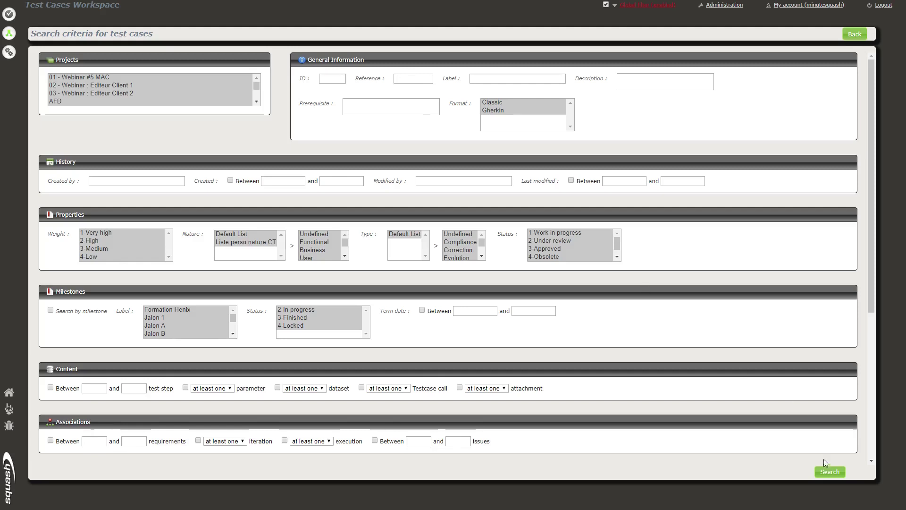
{"action": "scroll", "coordinate": [139, 173], "scroll_direction": "down", "scroll_amount": 1}
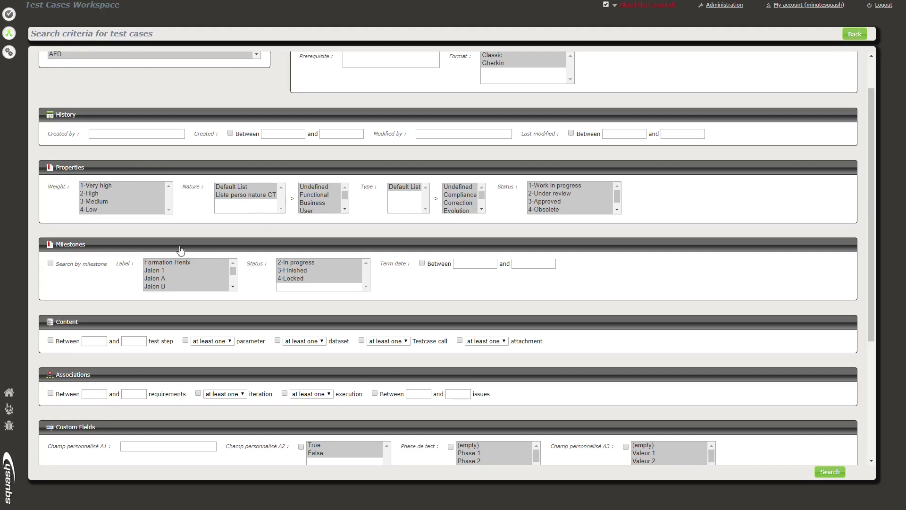
{"action": "scroll", "coordinate": [172, 251], "scroll_direction": "down", "scroll_amount": 2}
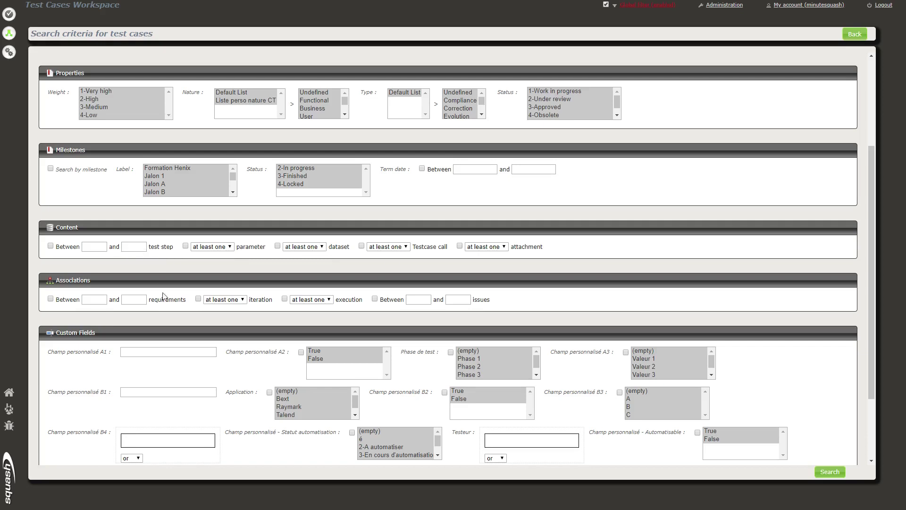
{"action": "scroll", "coordinate": [100, 288], "scroll_direction": "down", "scroll_amount": 1}
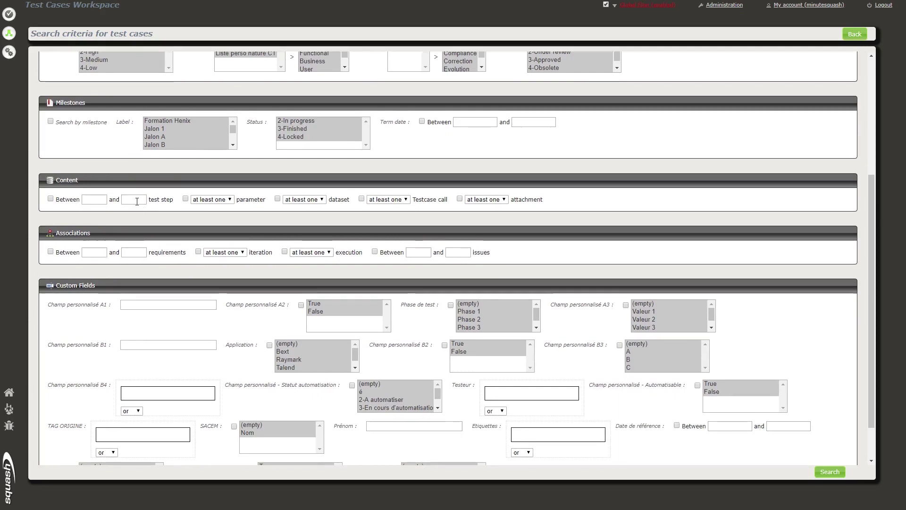
{"action": "scroll", "coordinate": [192, 231], "scroll_direction": "down", "scroll_amount": 1}
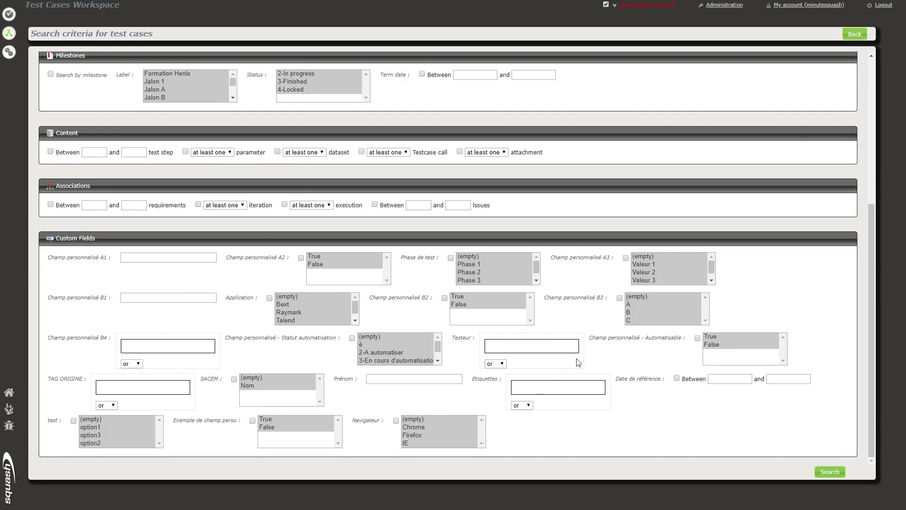
{"action": "left_click", "coordinate": [855, 35]}
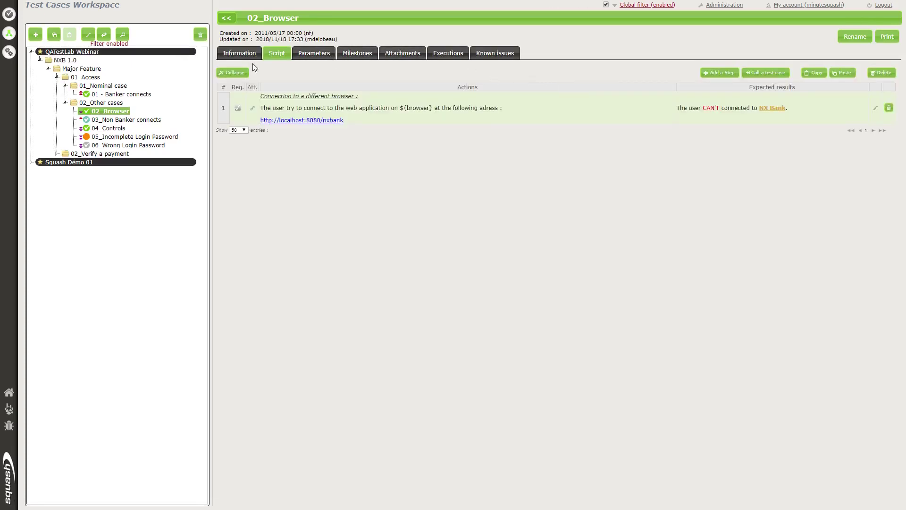
From the QATestLab Webinar dashboard, list the 4 Approved test cases via the 40% Status slice.
{"action": "left_click", "coordinate": [65, 53]}
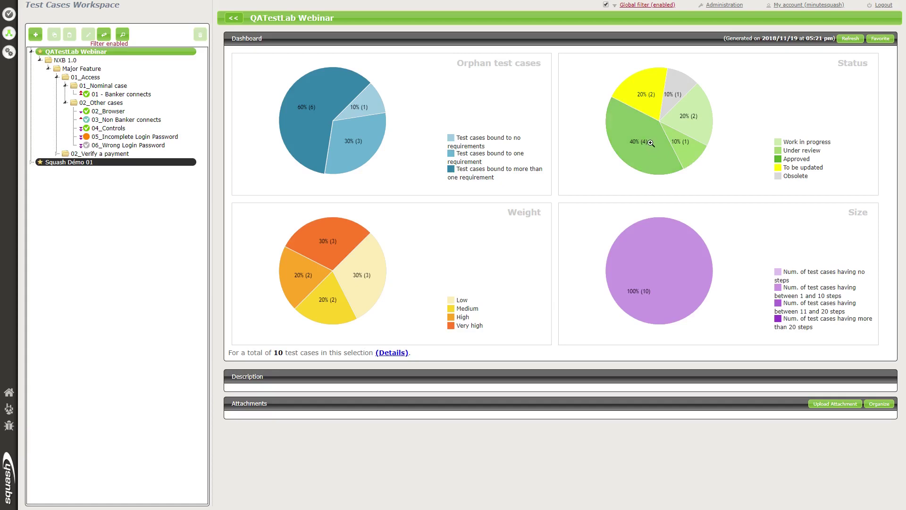
{"action": "left_click", "coordinate": [651, 143]}
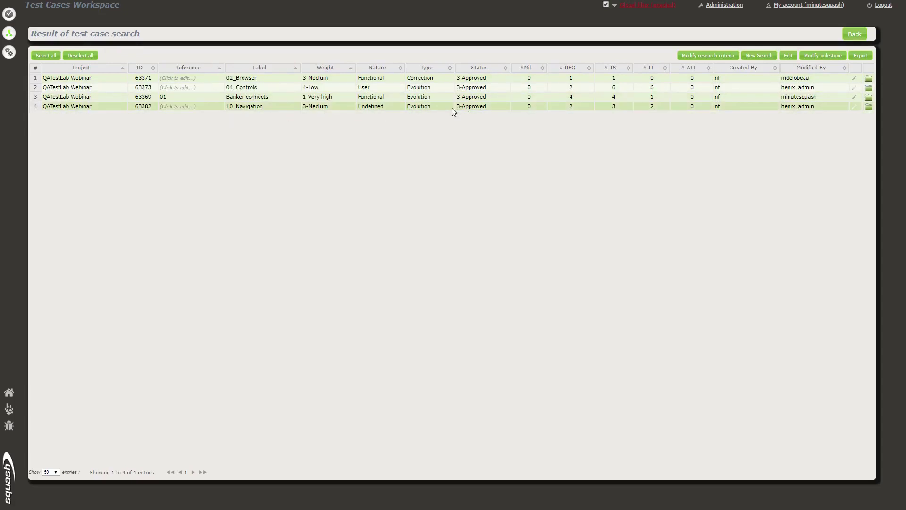
Leave 02_Browser's status unchanged at 3-Approved and go back from the search results to the workspace.
{"action": "left_click", "coordinate": [485, 81]}
{"action": "left_click", "coordinate": [431, 80]}
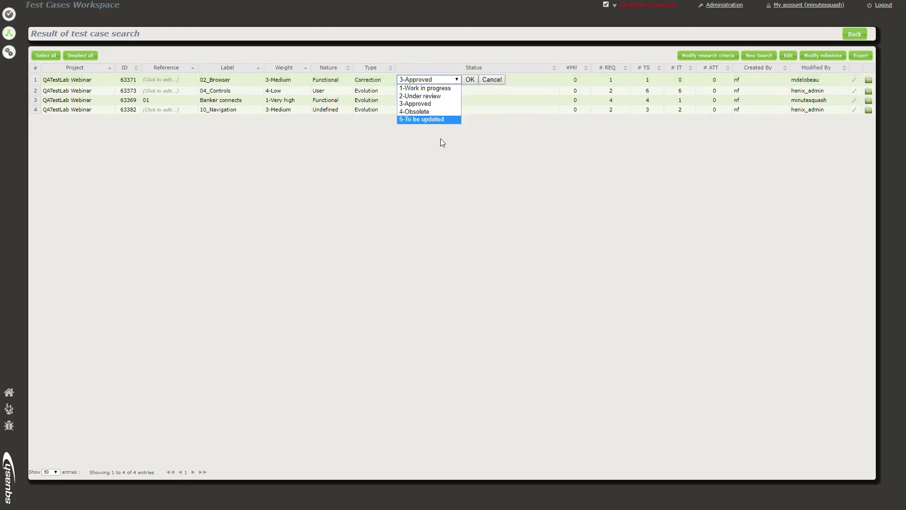
{"action": "left_click", "coordinate": [491, 80]}
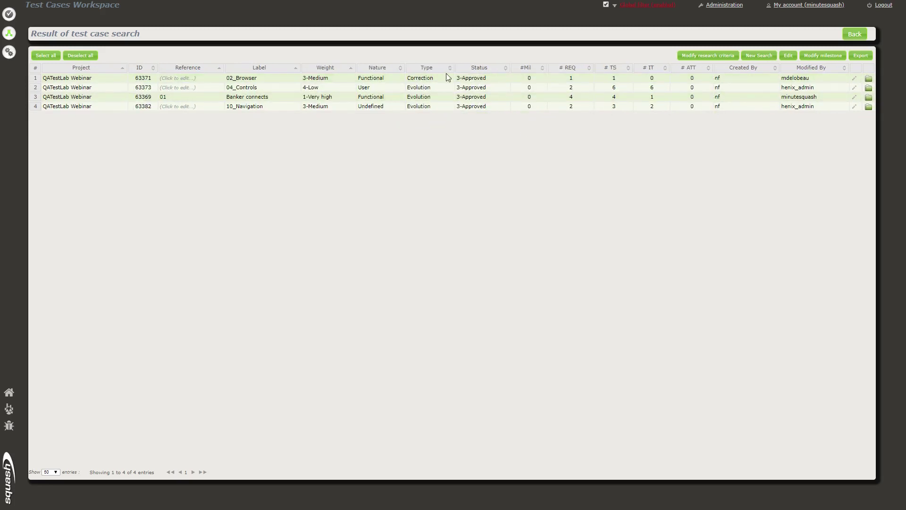
{"action": "left_click", "coordinate": [853, 35]}
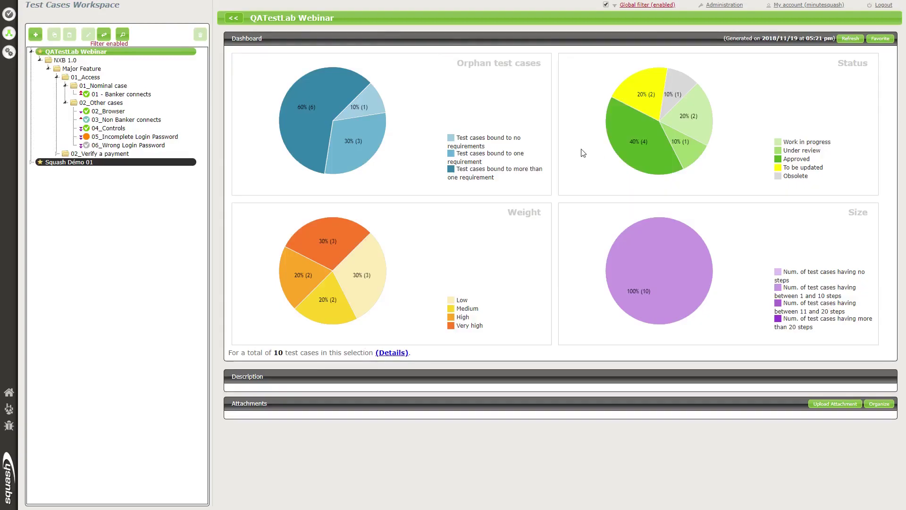
Switch to the Campaign Workspace and collapse NXB 1.0 and the QATestLab Webinar project tree.
{"action": "left_click", "coordinate": [9, 52]}
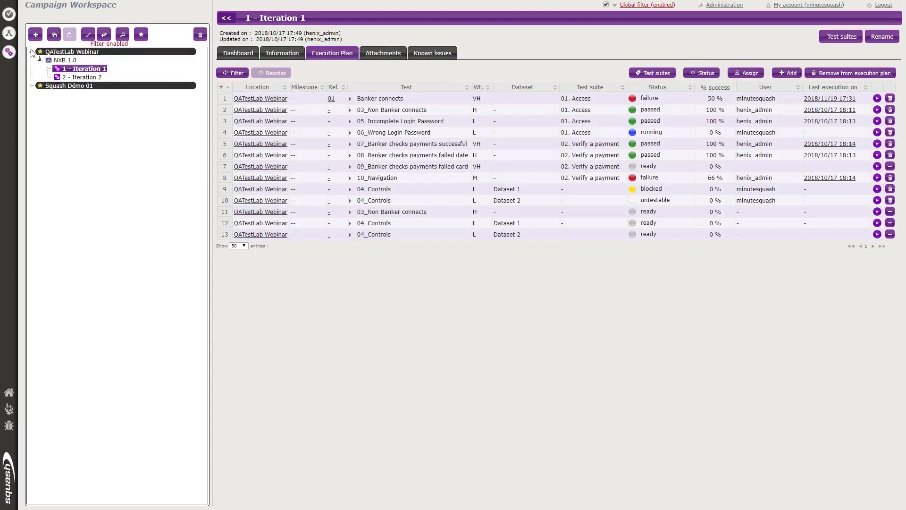
{"action": "left_click", "coordinate": [52, 62]}
{"action": "left_click", "coordinate": [40, 60]}
{"action": "left_click", "coordinate": [31, 53]}
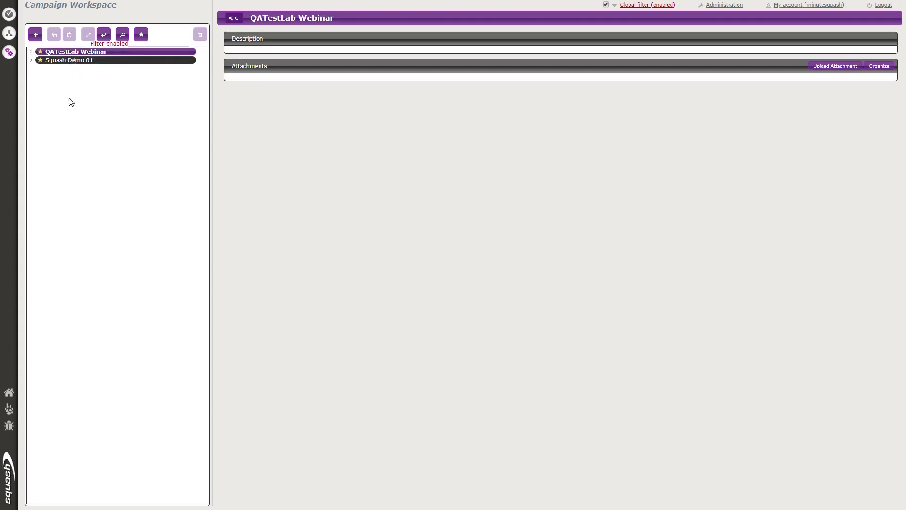
Expand QATestLab Webinar and NXB 1.0, then open the empty execution plan of 1 - Iteration 1.
{"action": "left_click", "coordinate": [32, 51]}
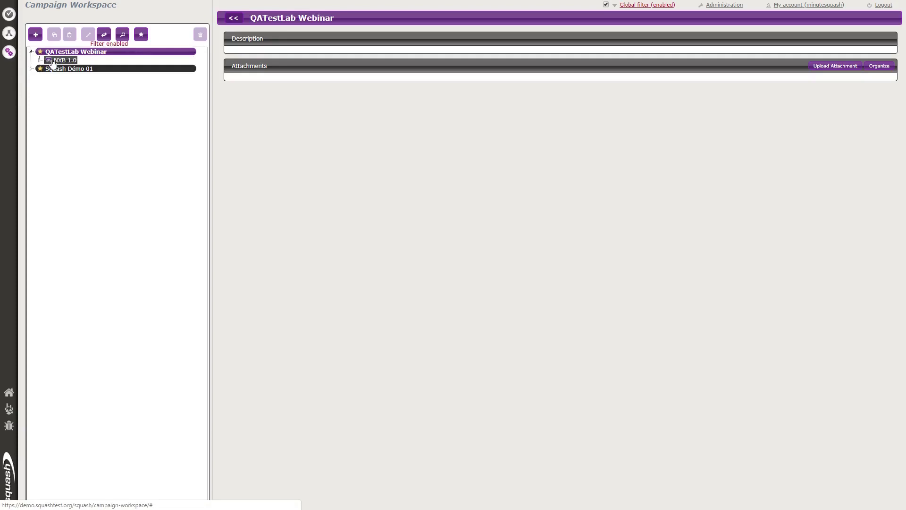
{"action": "double_click", "coordinate": [51, 61]}
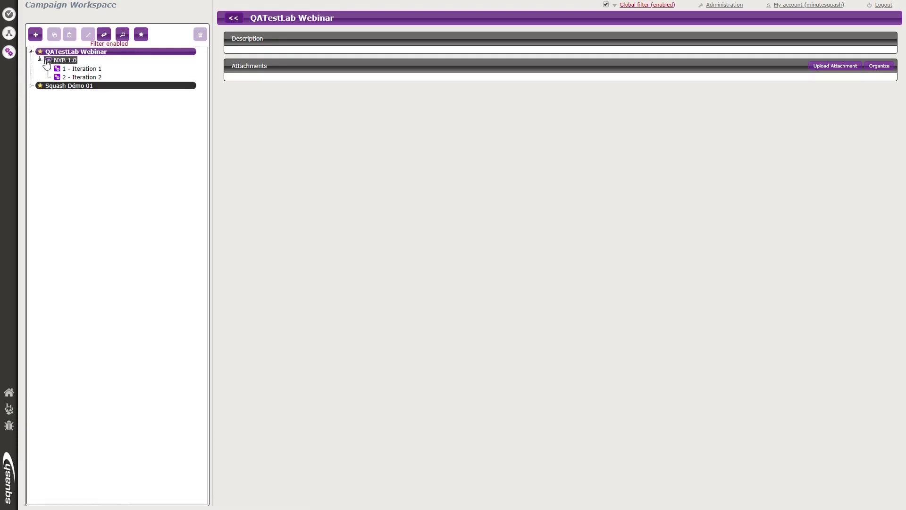
{"action": "left_click", "coordinate": [63, 69]}
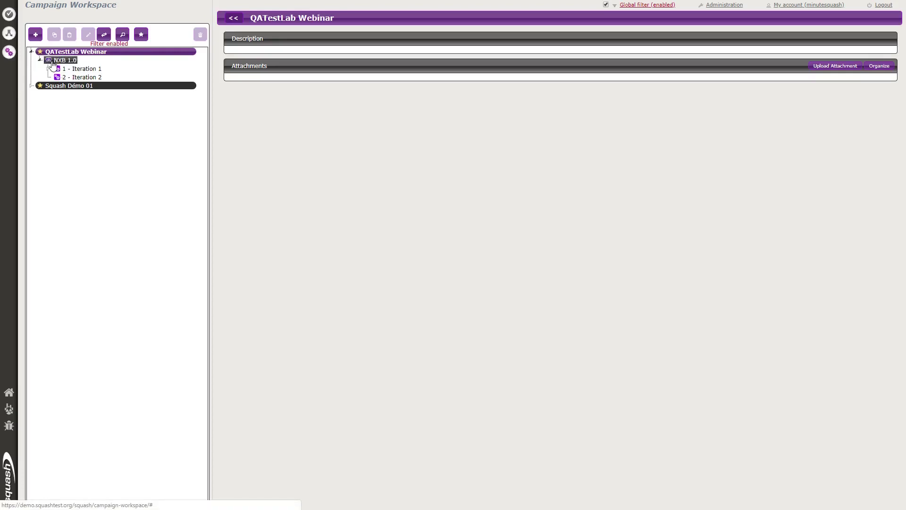
{"action": "left_click", "coordinate": [67, 70]}
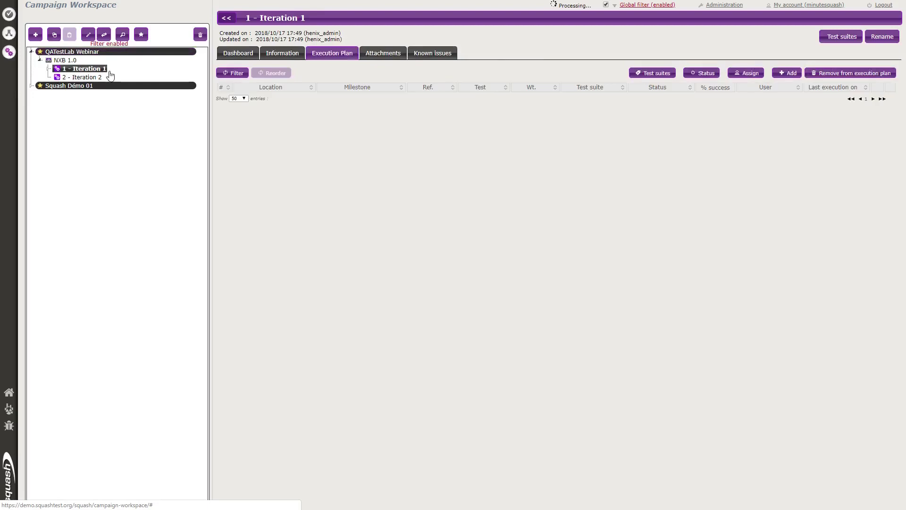
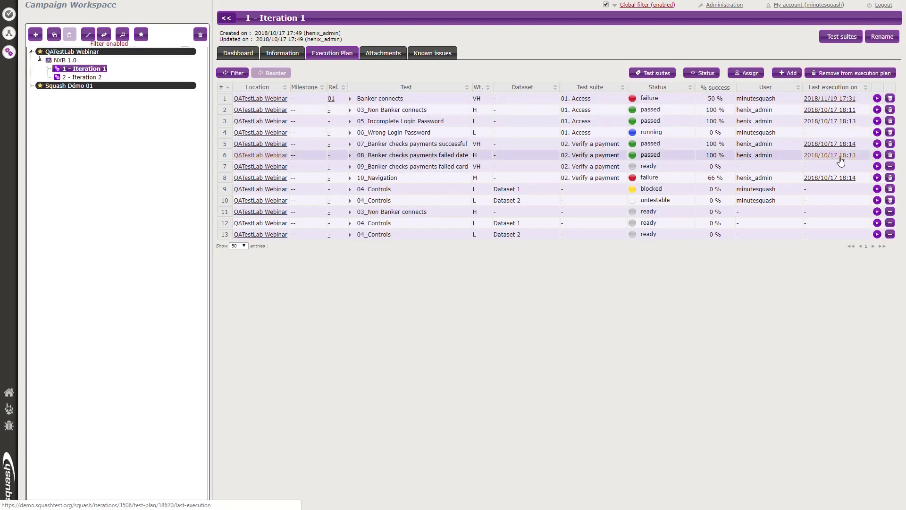
Open the Attach Test Cases page beside Iteration 1's 13-test execution plan.
{"action": "left_click", "coordinate": [788, 73]}
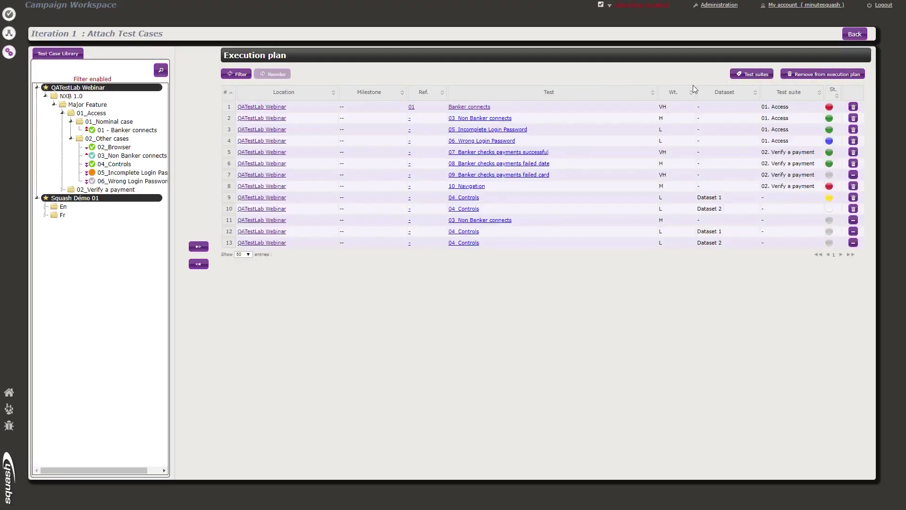
Add 02_Browser from Major Feature for Chrome, Firefox and Safari datasets, then return to Iteration 1.
{"action": "left_click", "coordinate": [80, 105]}
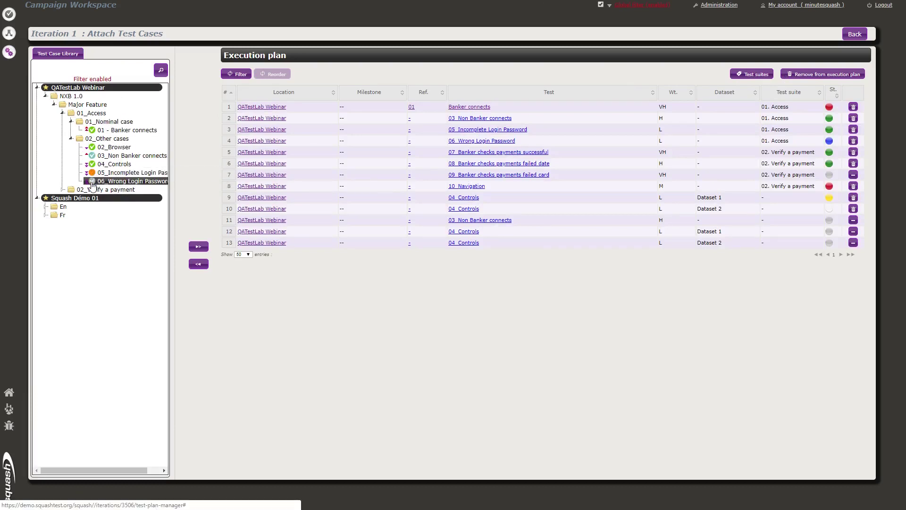
{"action": "left_click_drag", "start_coordinate": [103, 153], "coordinate": [324, 259]}
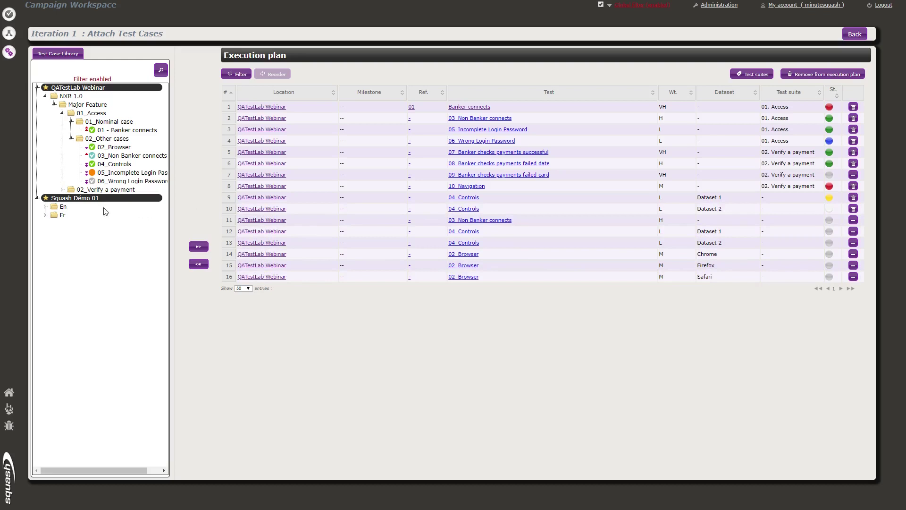
{"action": "left_click", "coordinate": [46, 207]}
{"action": "left_click", "coordinate": [76, 217]}
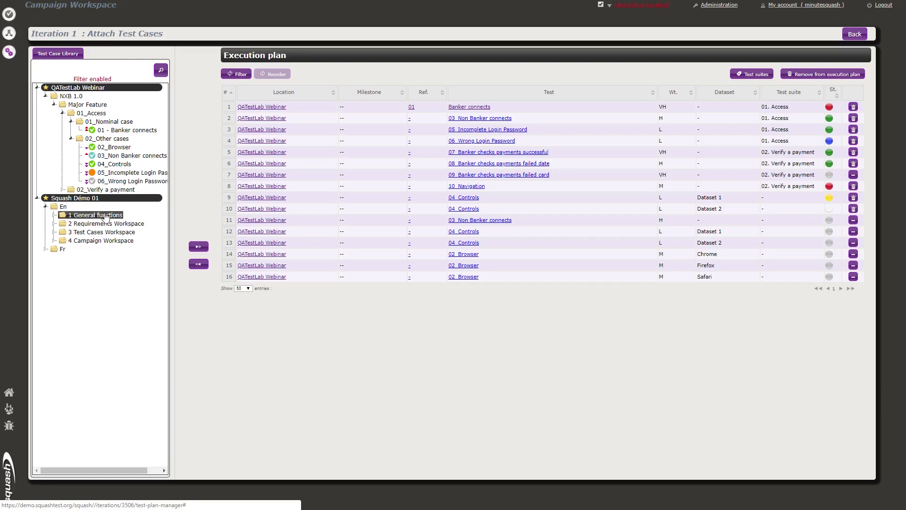
{"action": "left_click", "coordinate": [106, 217], "text": "ctrl"}
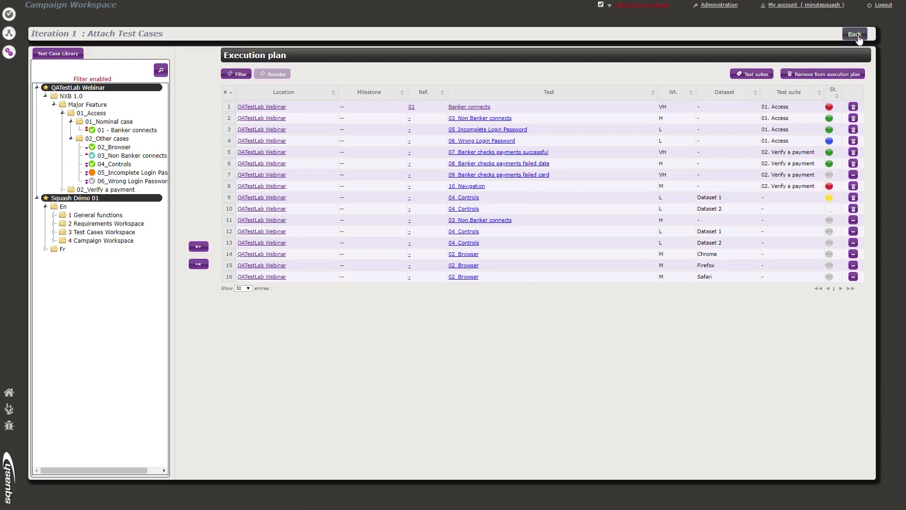
{"action": "left_click", "coordinate": [854, 34]}
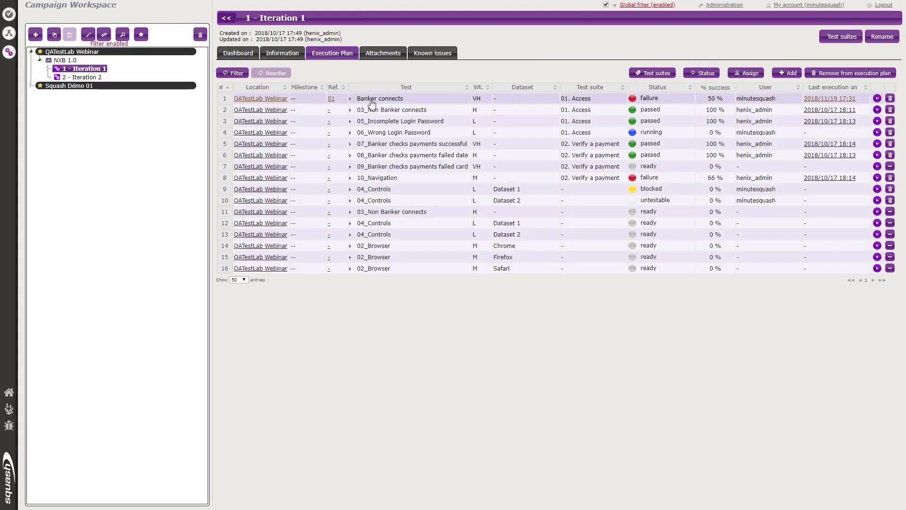
Delete Banker connects' failed execution and create a fresh Execution #1.
{"action": "left_click", "coordinate": [350, 98]}
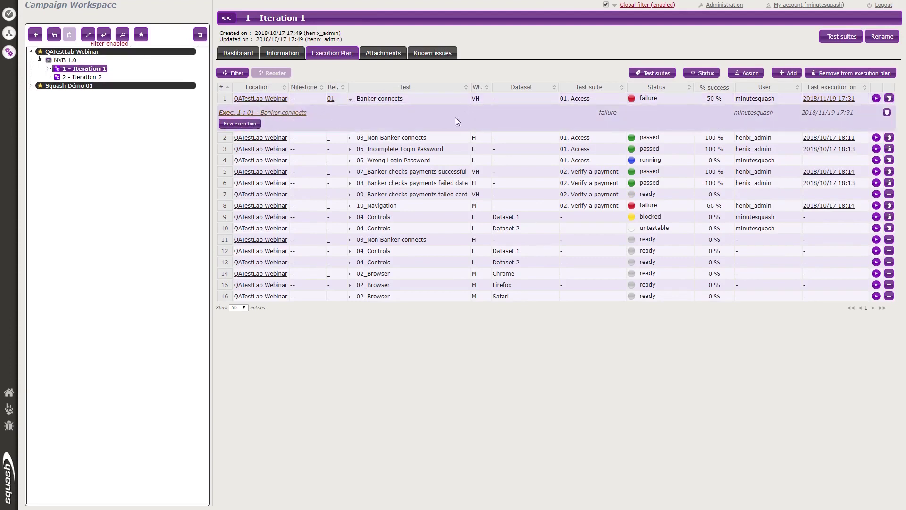
{"action": "left_click", "coordinate": [887, 114]}
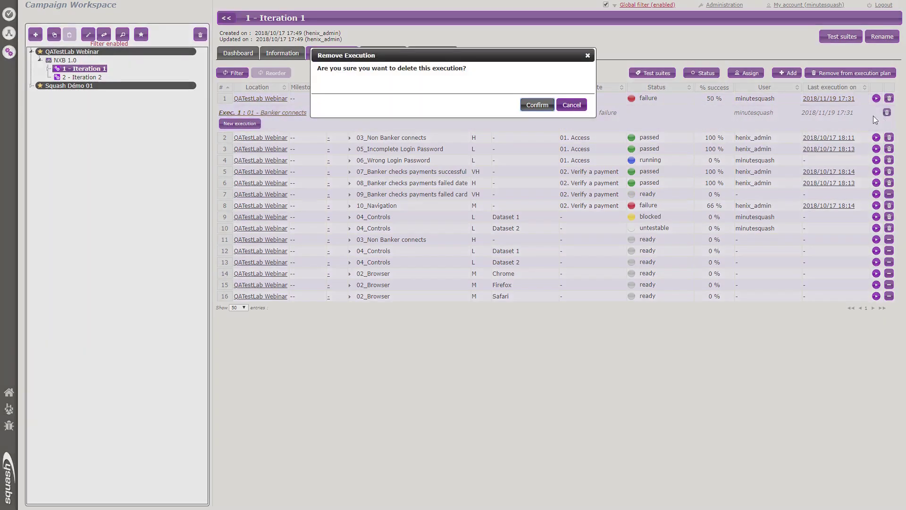
{"action": "left_click", "coordinate": [531, 107]}
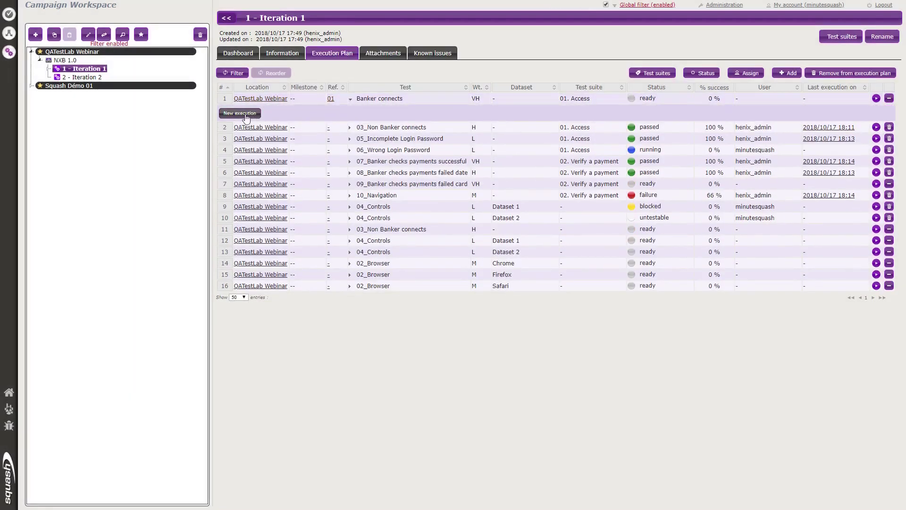
{"action": "left_click", "coordinate": [244, 116]}
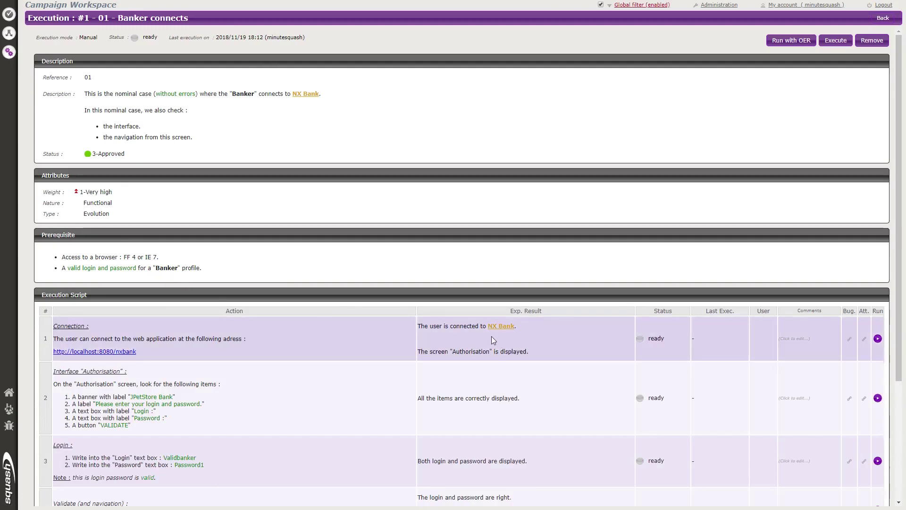
Run the Banker connects execution full-screen, starting at step 1 of 4, Connection.
{"action": "scroll", "coordinate": [491, 336], "scroll_direction": "down", "scroll_amount": 3}
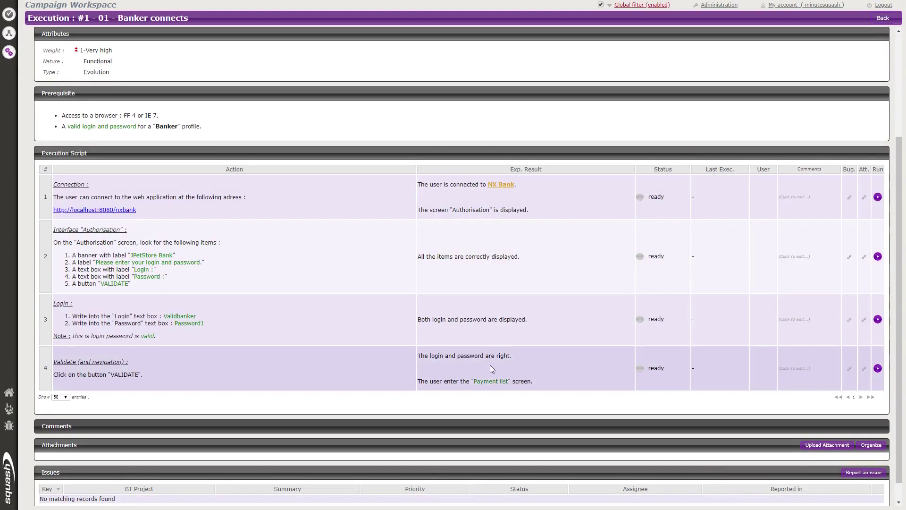
{"action": "scroll", "coordinate": [490, 366], "scroll_direction": "up", "scroll_amount": 3}
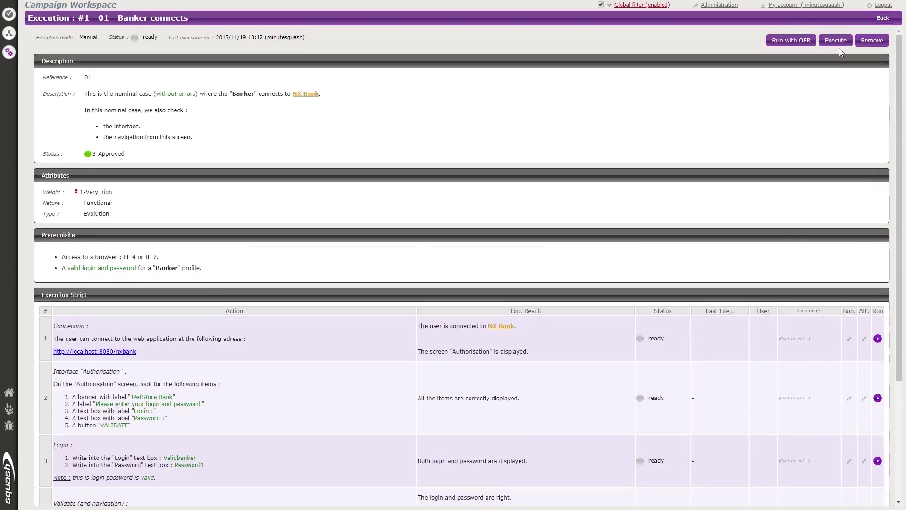
{"action": "left_click", "coordinate": [836, 41]}
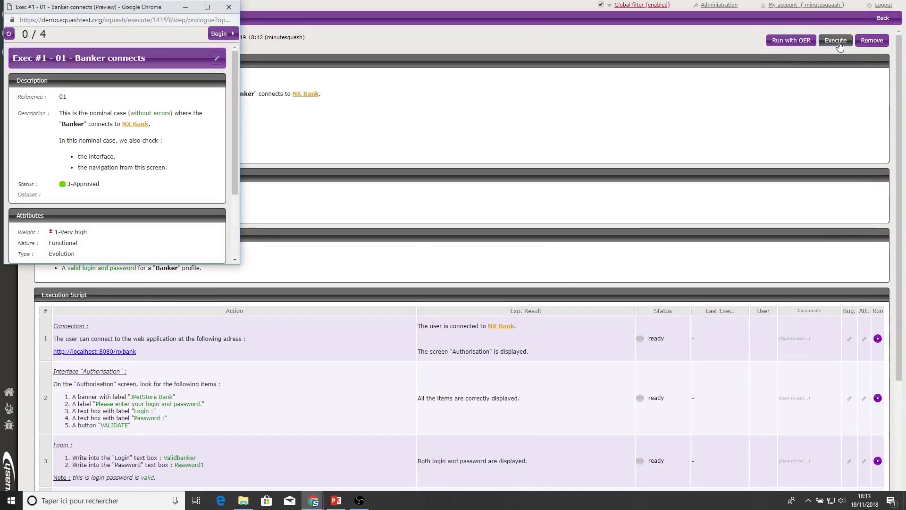
{"action": "left_click", "coordinate": [207, 7]}
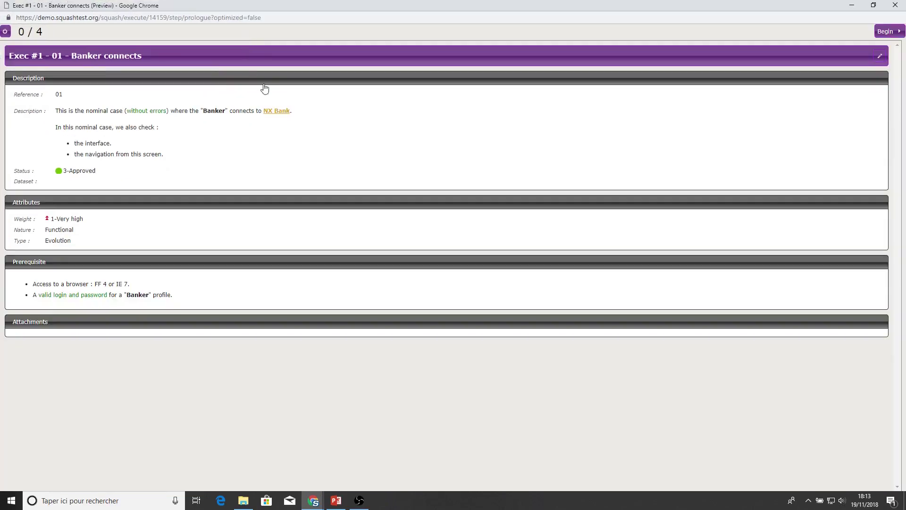
{"action": "left_click", "coordinate": [886, 33]}
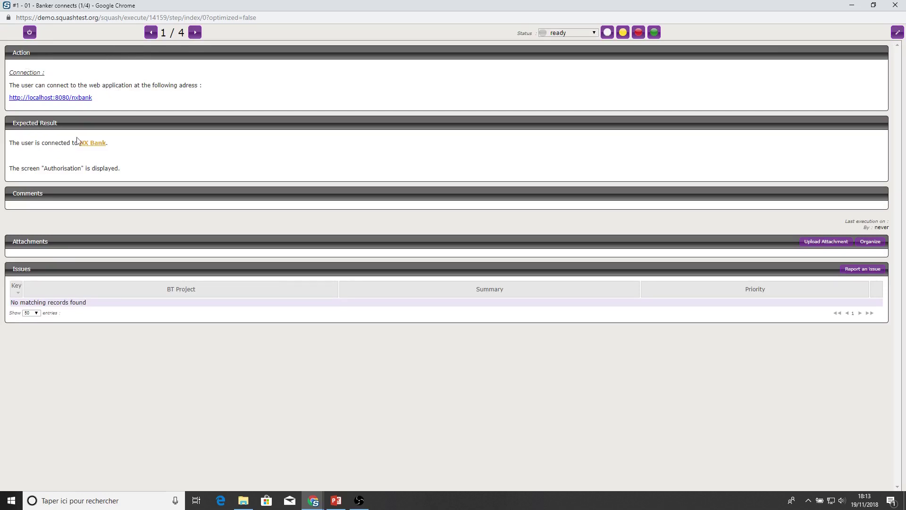
Mark steps 1 and 2 as passed, advancing to step 3, Login.
{"action": "left_click", "coordinate": [594, 33]}
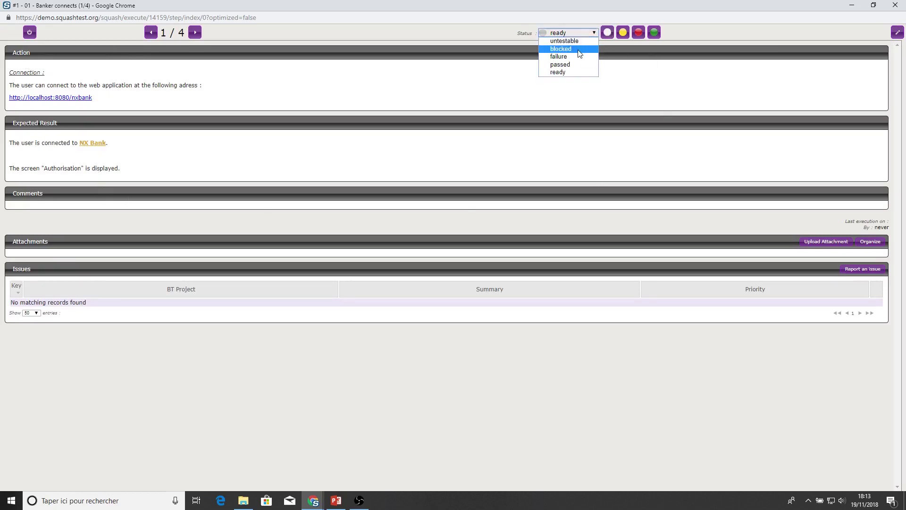
{"action": "left_click", "coordinate": [569, 65]}
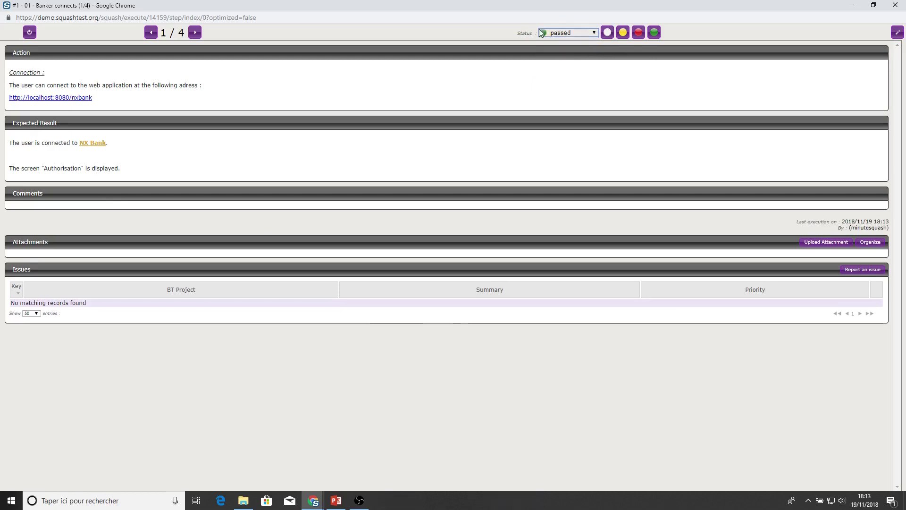
{"action": "left_click", "coordinate": [195, 33]}
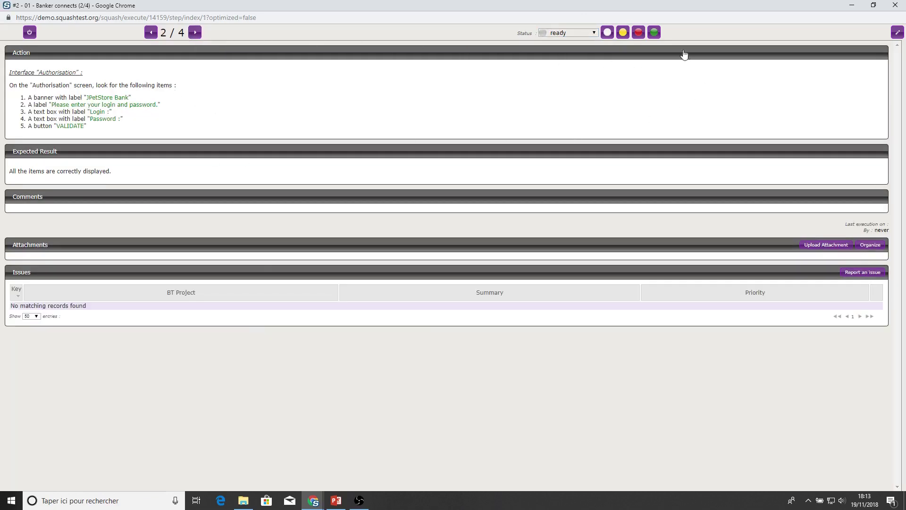
{"action": "left_click", "coordinate": [657, 37]}
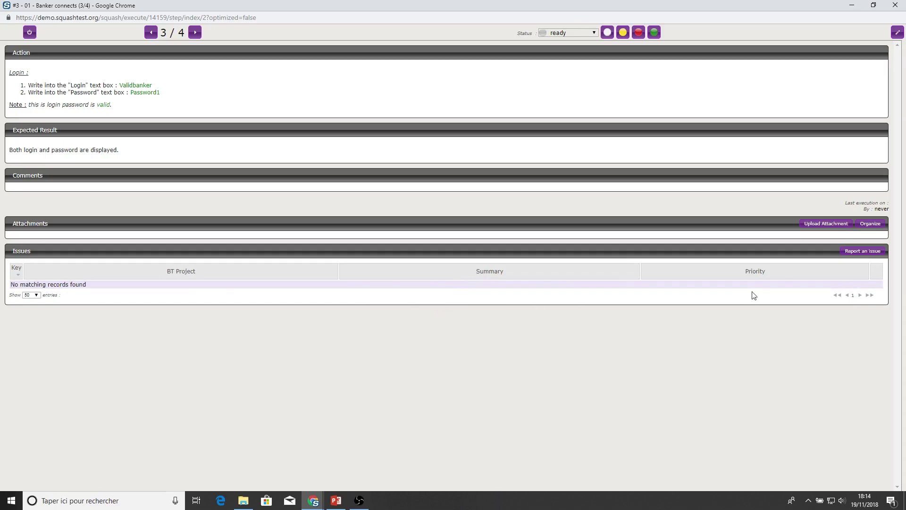
Report a Squash4JIRA defect on the Login step with summary 'test' and affected version A.
{"action": "left_click", "coordinate": [875, 254]}
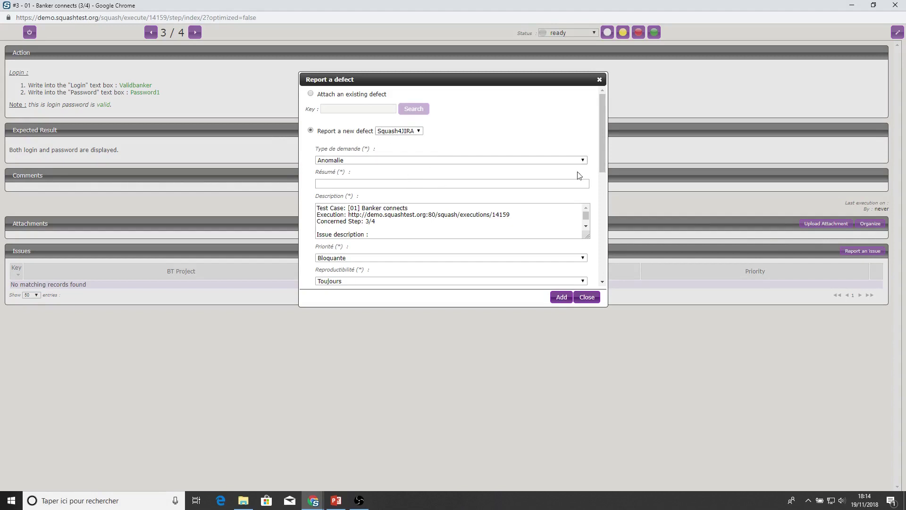
{"action": "left_click_drag", "start_coordinate": [604, 124], "coordinate": [603, 138]}
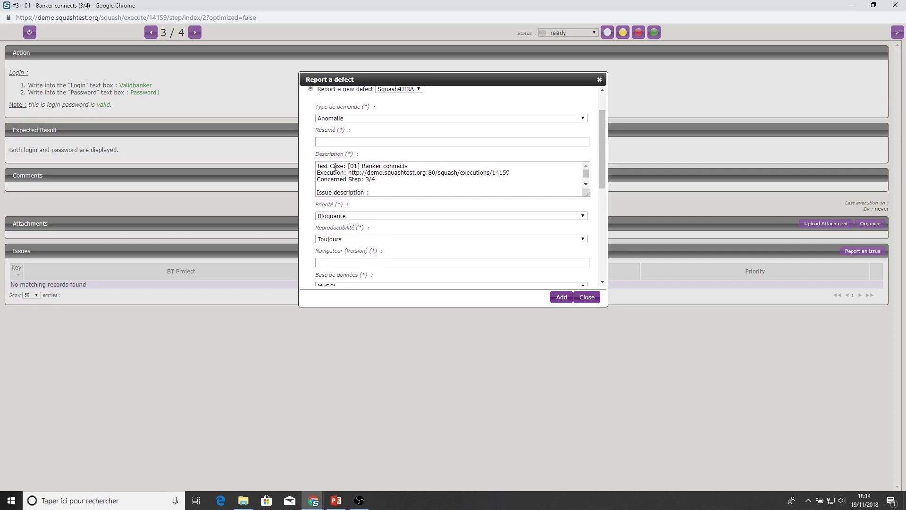
{"action": "mouse_move", "coordinate": [586, 175]}
{"action": "left_mouse_down"}
{"action": "mouse_move", "coordinate": [588, 184]}
{"action": "mouse_move", "coordinate": [587, 171]}
{"action": "left_mouse_up"}
{"action": "left_click", "coordinate": [443, 143]}
{"action": "type", "text": "test"}
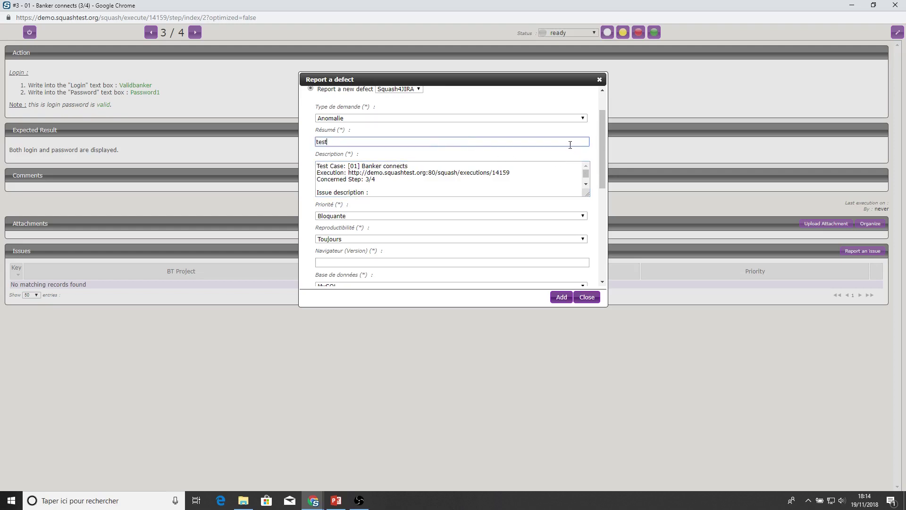
{"action": "left_click_drag", "start_coordinate": [603, 141], "coordinate": [601, 180]}
{"action": "left_click", "coordinate": [385, 160]}
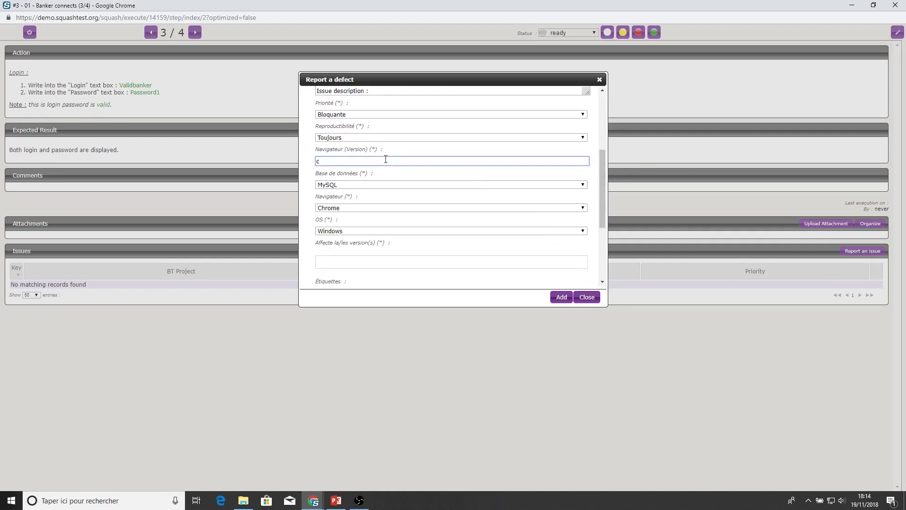
{"action": "left_click", "coordinate": [361, 261]}
{"action": "left_click", "coordinate": [324, 274]}
{"action": "left_click", "coordinate": [567, 299]}
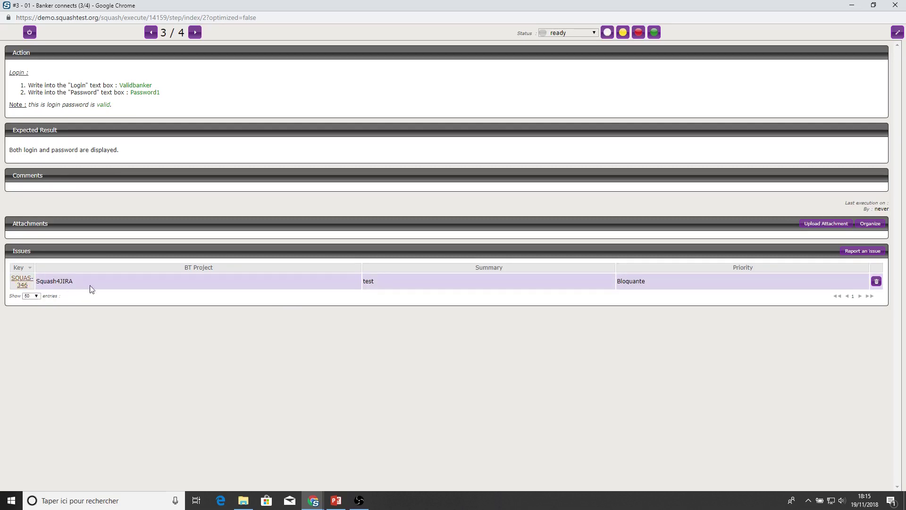
Mark the Login step as failure, close the runner, and go back to Iteration 1's plan.
{"action": "left_click", "coordinate": [594, 33]}
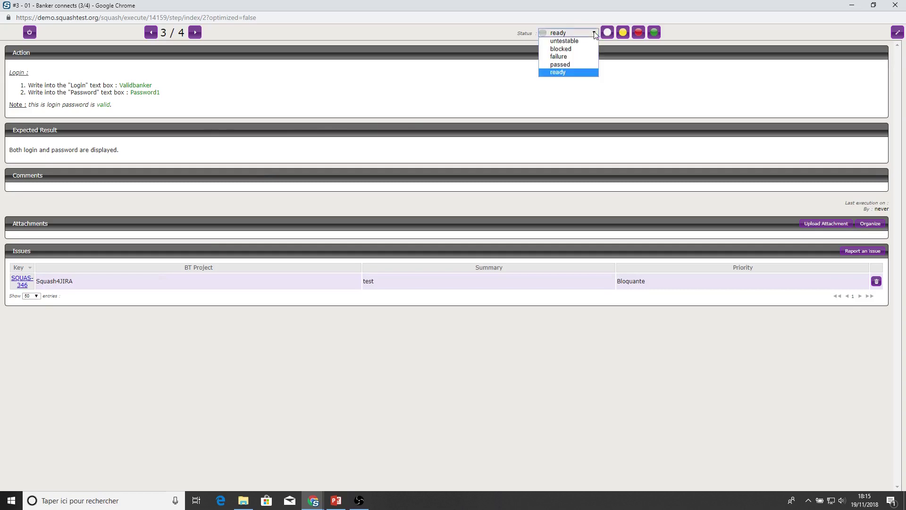
{"action": "left_click", "coordinate": [570, 56]}
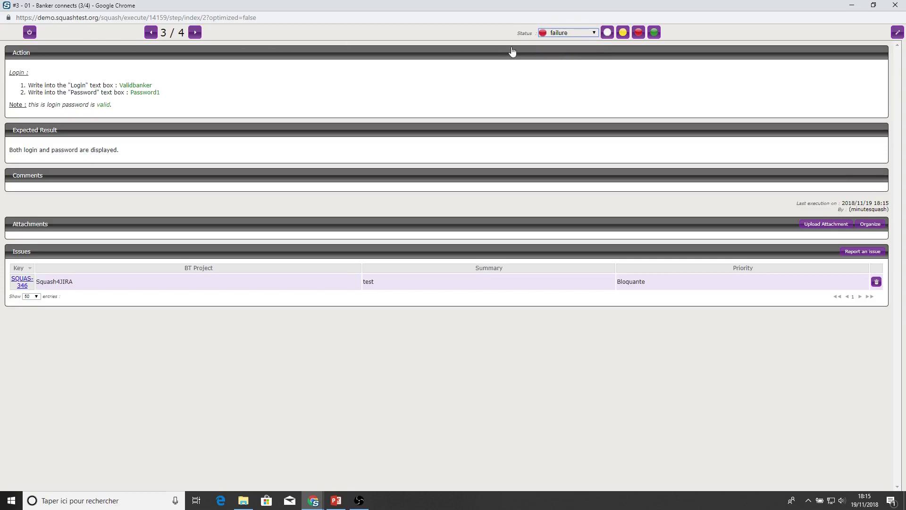
{"action": "left_click", "coordinate": [29, 33]}
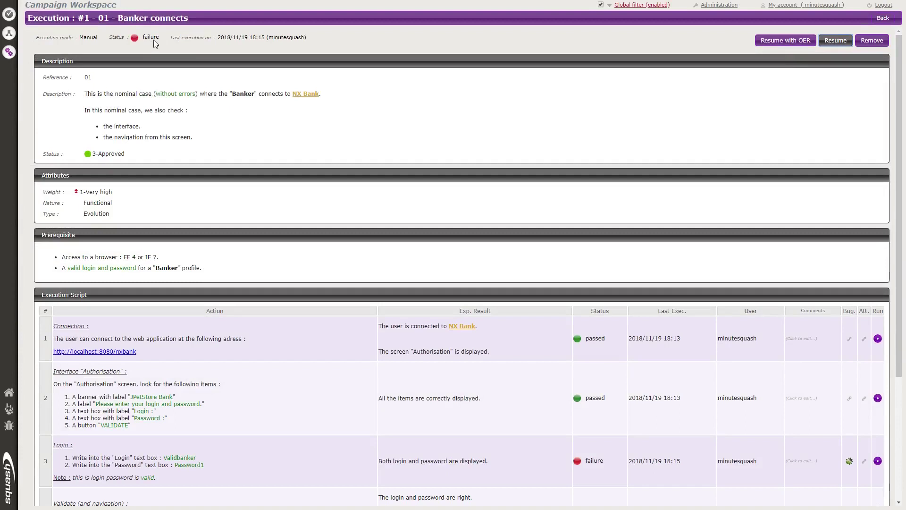
{"action": "scroll", "coordinate": [225, 90], "scroll_direction": "down", "scroll_amount": 1}
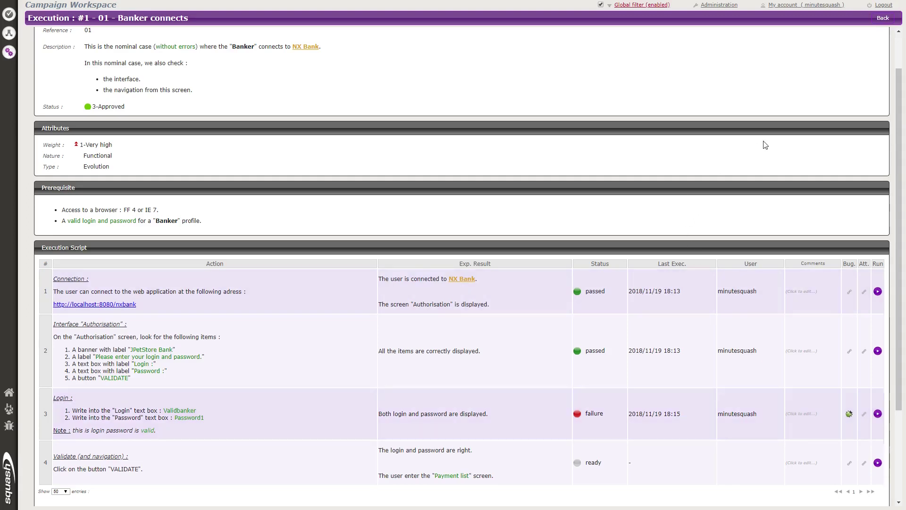
{"action": "scroll", "coordinate": [763, 144], "scroll_direction": "up", "scroll_amount": 1}
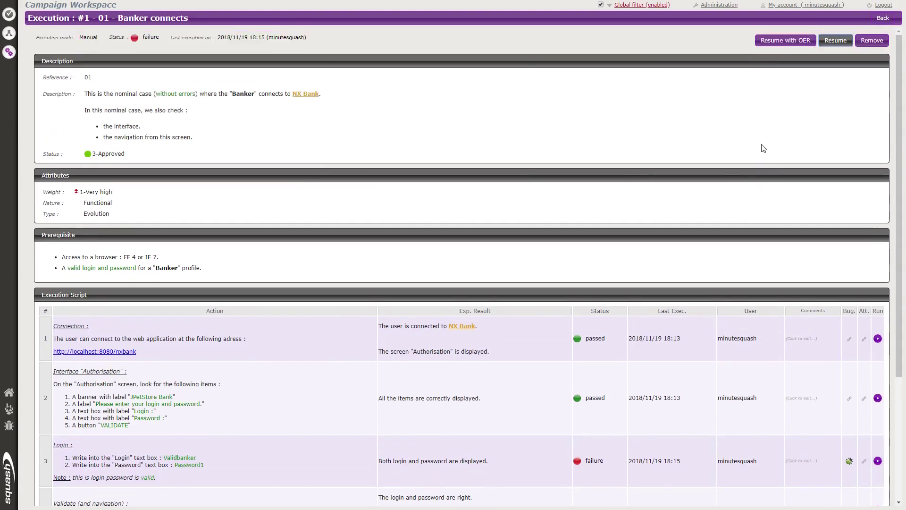
{"action": "left_click", "coordinate": [879, 20]}
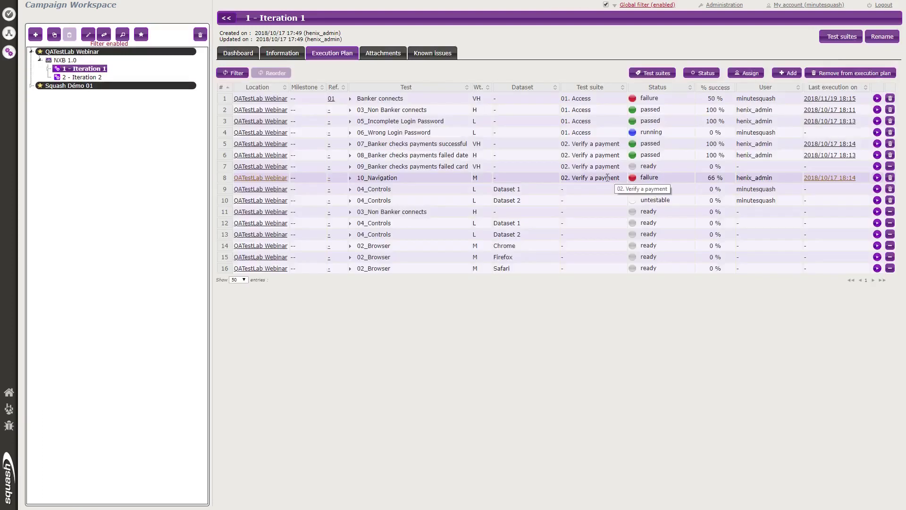
Check Iteration 1's two known issues, then switch to the Management Workspace.
{"action": "left_click", "coordinate": [434, 54]}
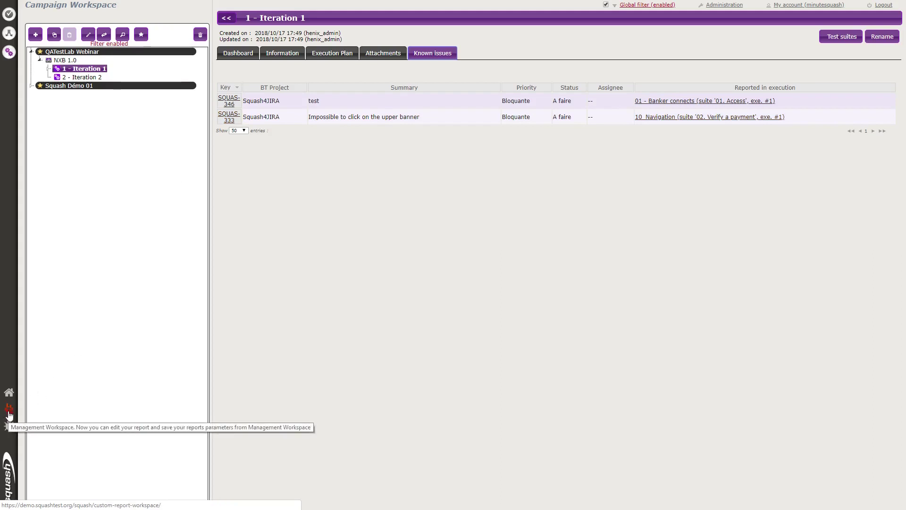
{"action": "left_click", "coordinate": [10, 414]}
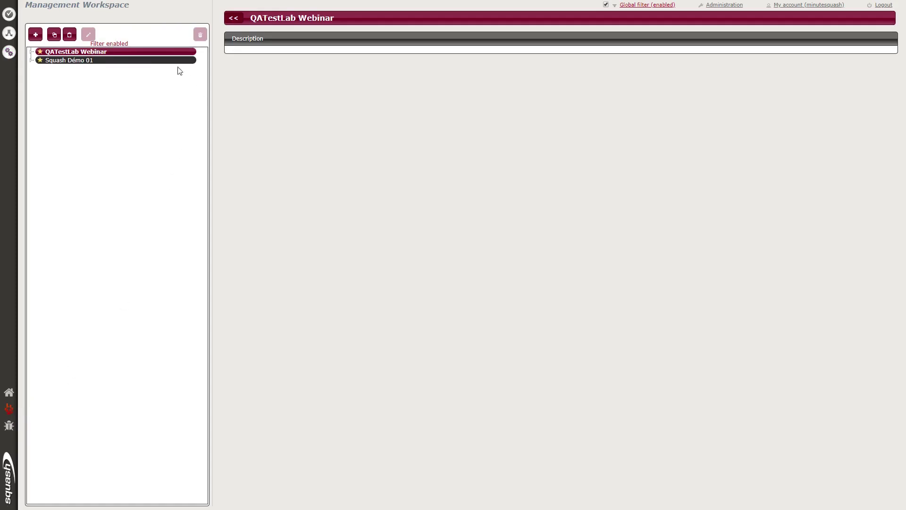
Open the QATestLab Webinar Dashboard and back out of the new report screen.
{"action": "left_click", "coordinate": [32, 52]}
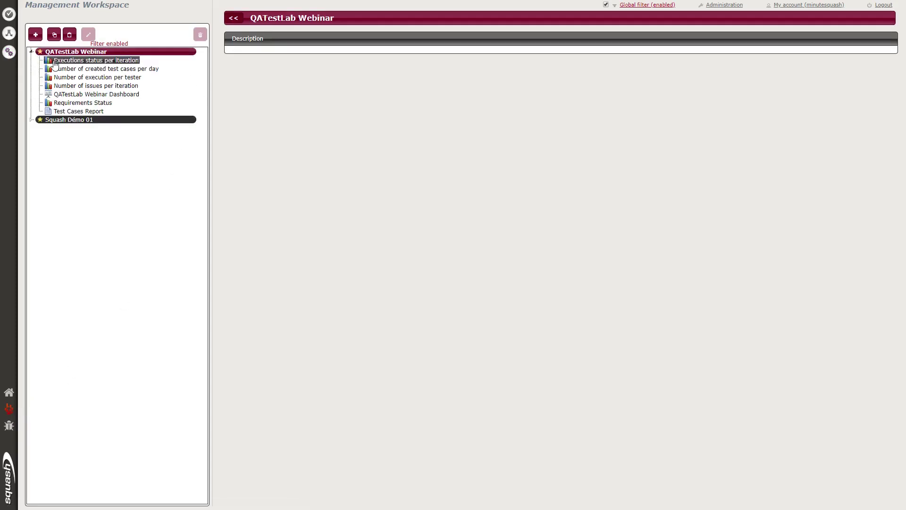
{"action": "left_click", "coordinate": [75, 97]}
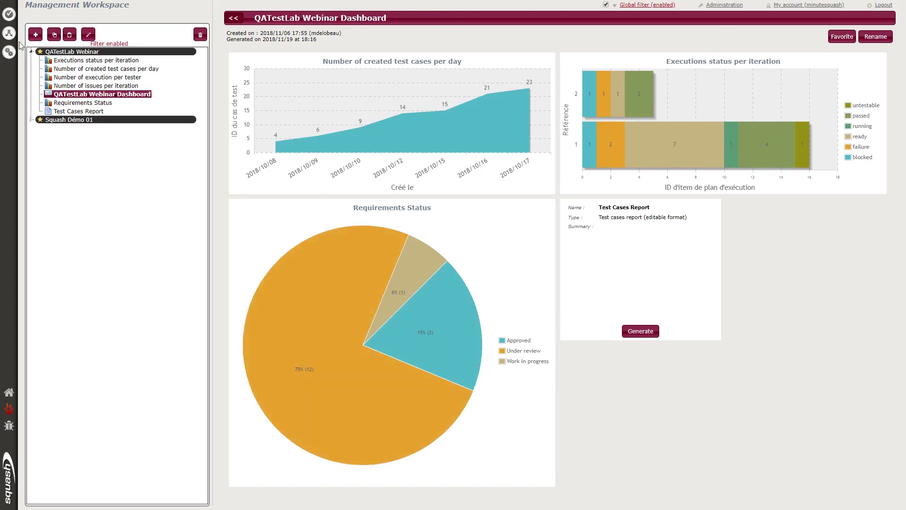
{"action": "left_click", "coordinate": [35, 34]}
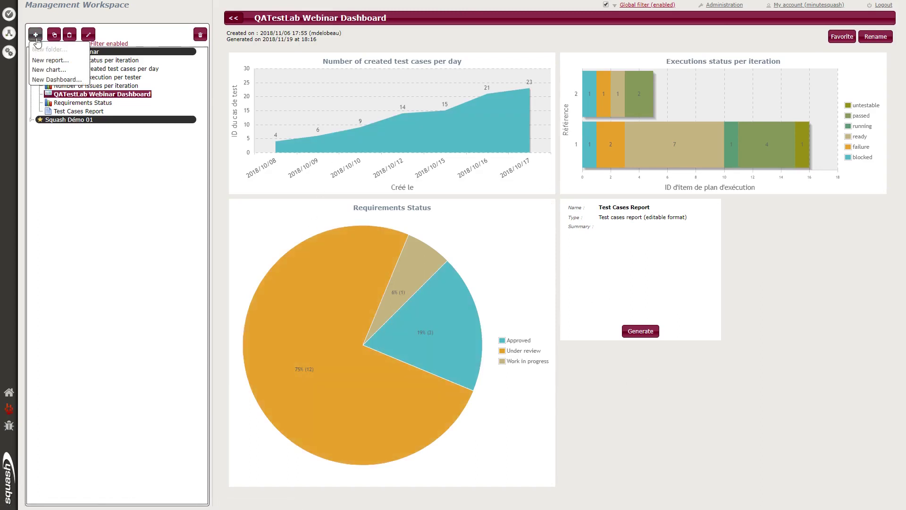
{"action": "left_click", "coordinate": [47, 61]}
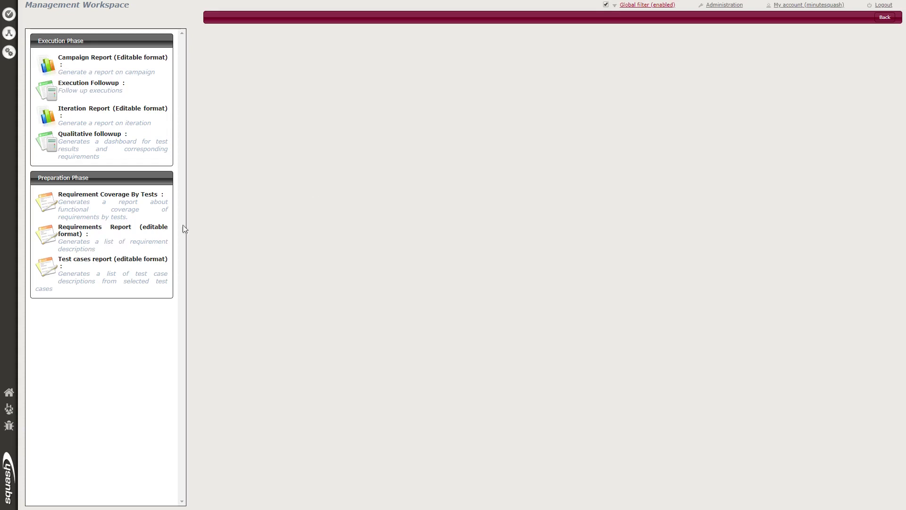
{"action": "left_click", "coordinate": [883, 18]}
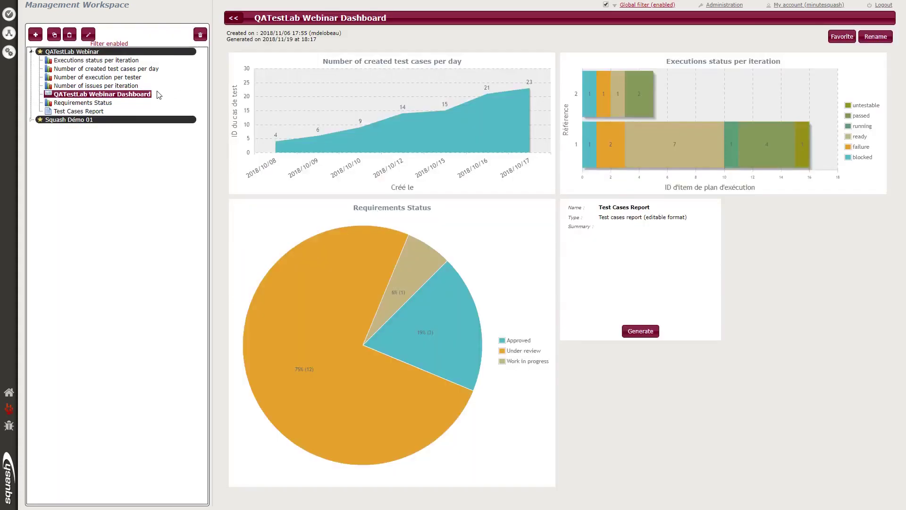
Start a new chart, quit the wizard without saving, and dismiss the creation menu.
{"action": "left_click", "coordinate": [35, 34]}
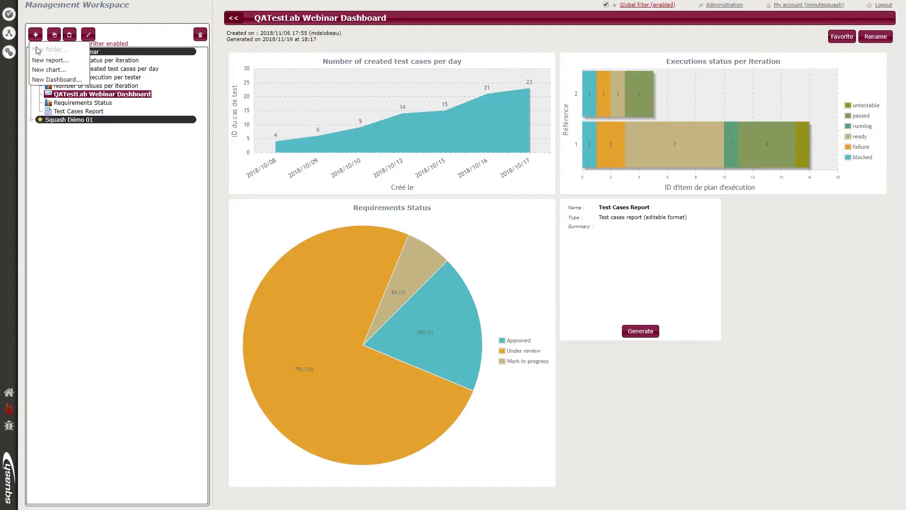
{"action": "left_click", "coordinate": [47, 71]}
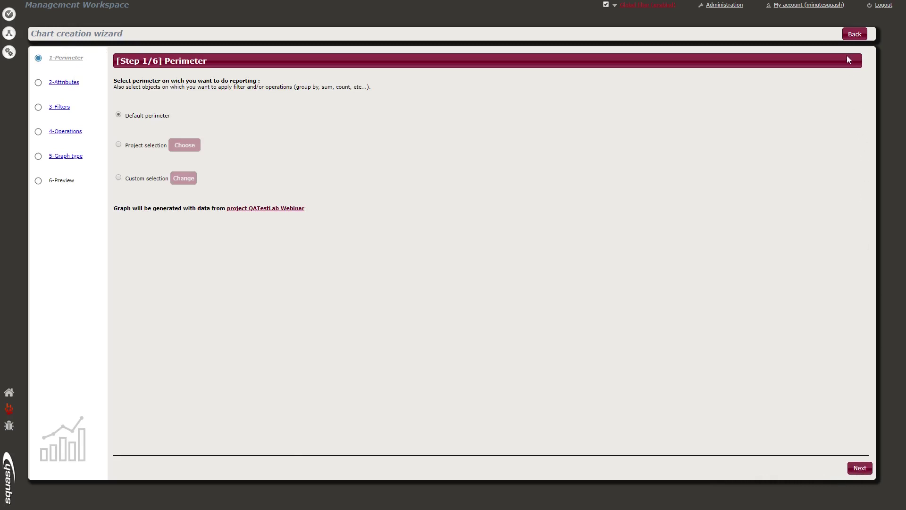
{"action": "left_click", "coordinate": [851, 38]}
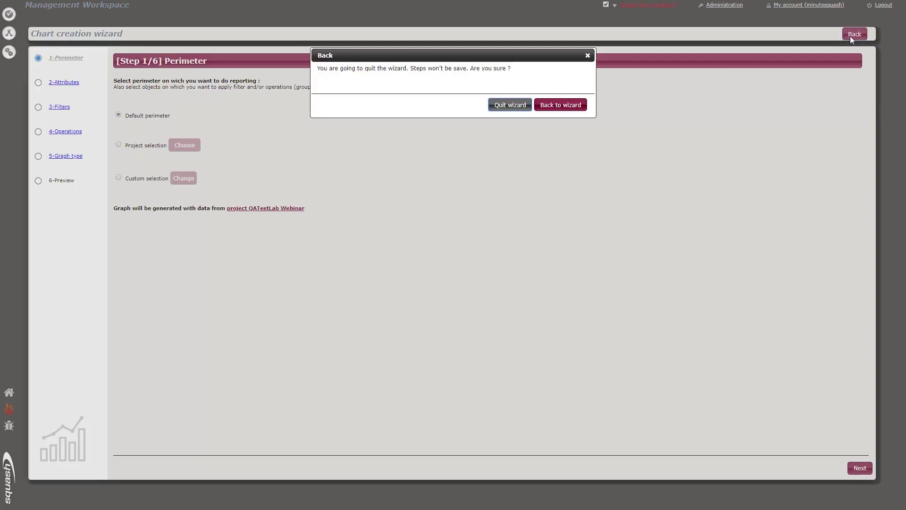
{"action": "left_click", "coordinate": [507, 105]}
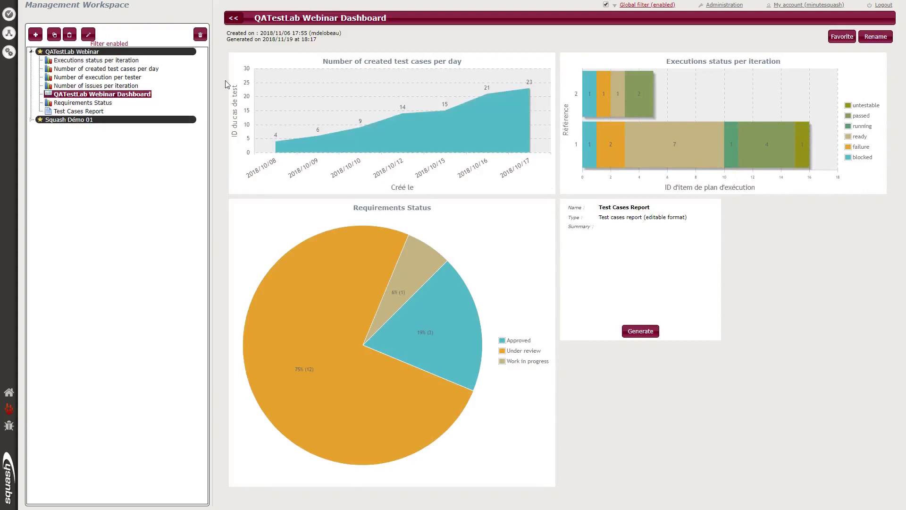
{"action": "left_click", "coordinate": [35, 35]}
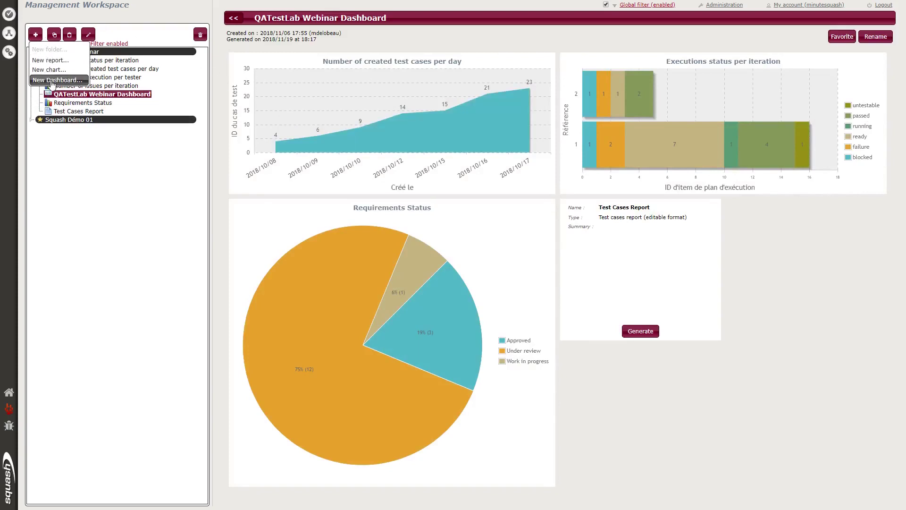
{"action": "left_click", "coordinate": [96, 164]}
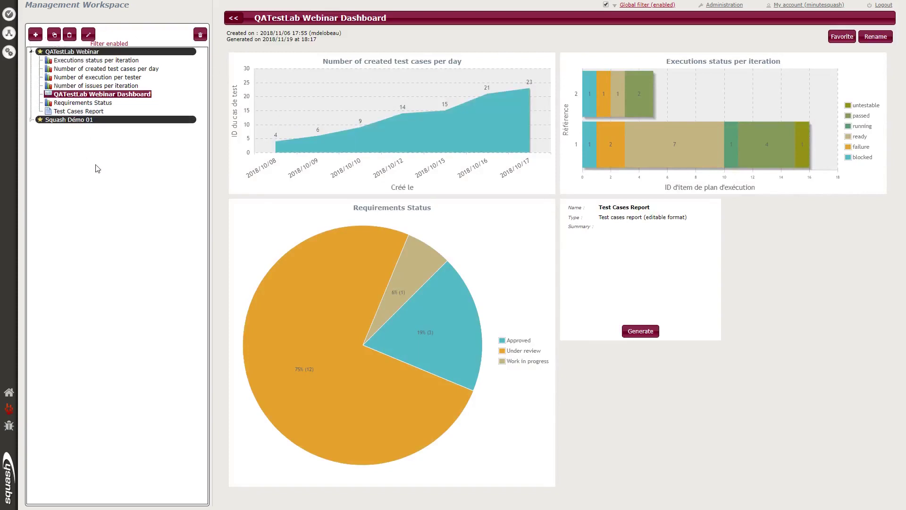
{"action": "left_click_drag", "start_coordinate": [84, 80], "coordinate": [768, 268]}
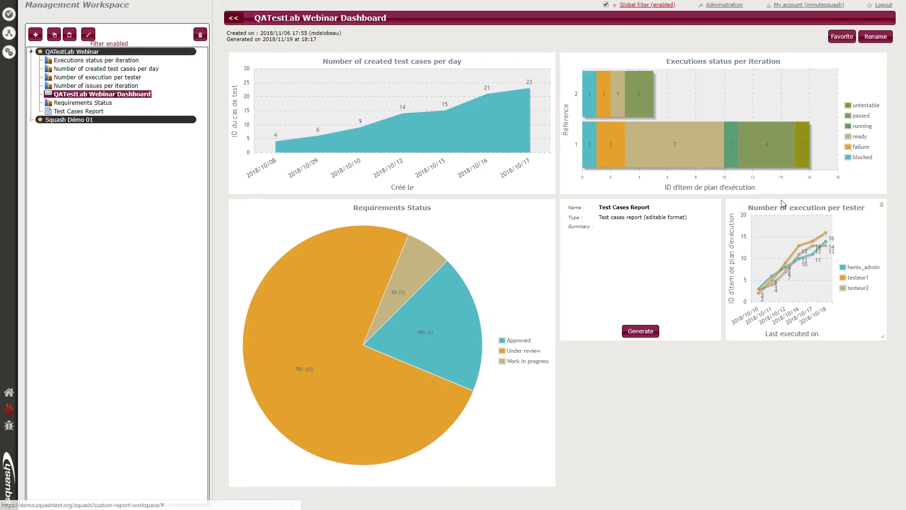
{"action": "mouse_move", "coordinate": [880, 211]}
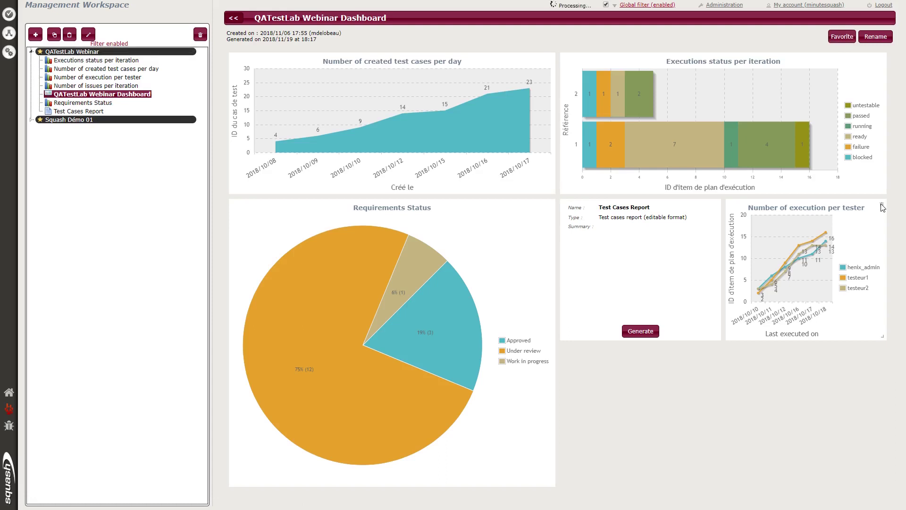
{"action": "left_click", "coordinate": [881, 204]}
{"action": "mouse_move", "coordinate": [719, 209]}
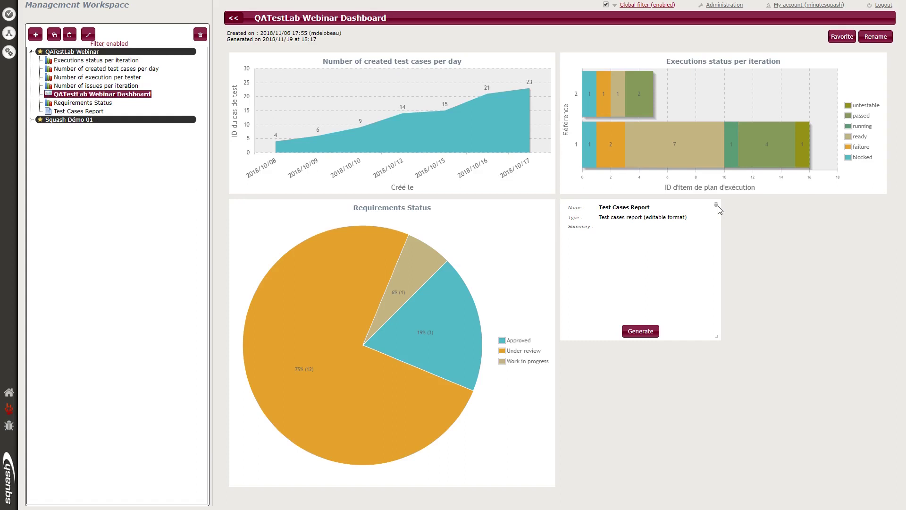